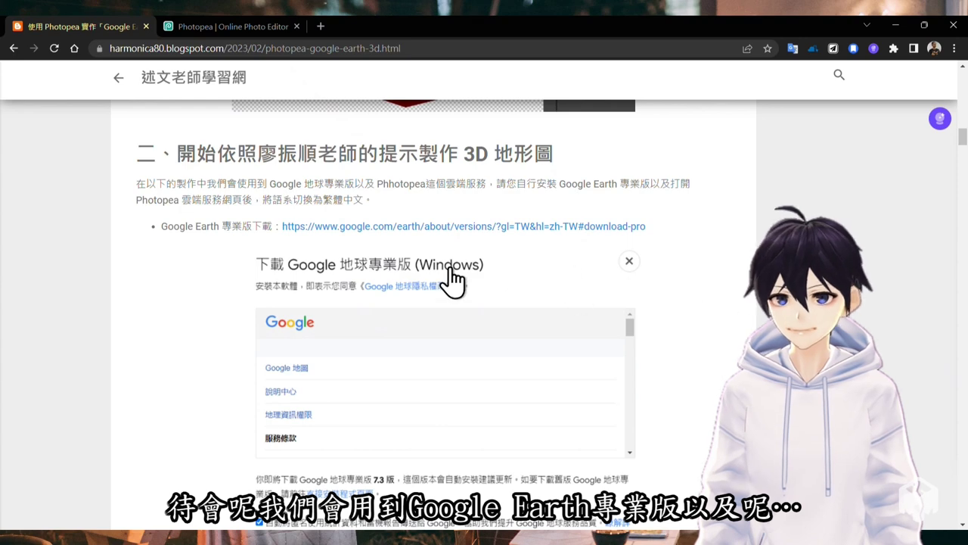
Review the tutorial's Google Earth Pro and Photopea links and its instructions for switching Photopea to Traditional Chinese.
{"action": "left_click_drag", "start_coordinate": [160, 228], "coordinate": [253, 225]}
{"action": "left_click", "coordinate": [216, 283]}
{"action": "scroll", "coordinate": [197, 349], "scroll_direction": "down", "scroll_amount": 3}
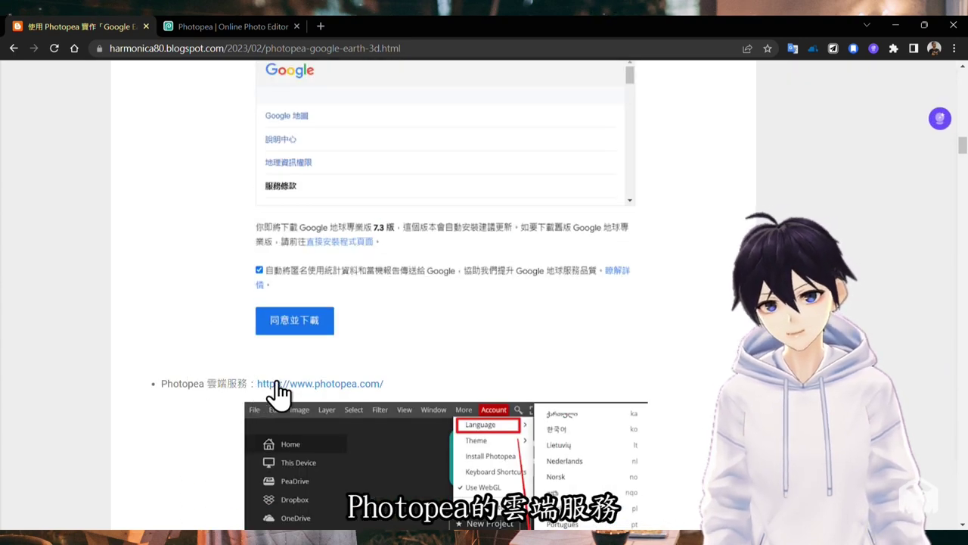
{"action": "scroll", "coordinate": [214, 355], "scroll_direction": "up", "scroll_amount": 3}
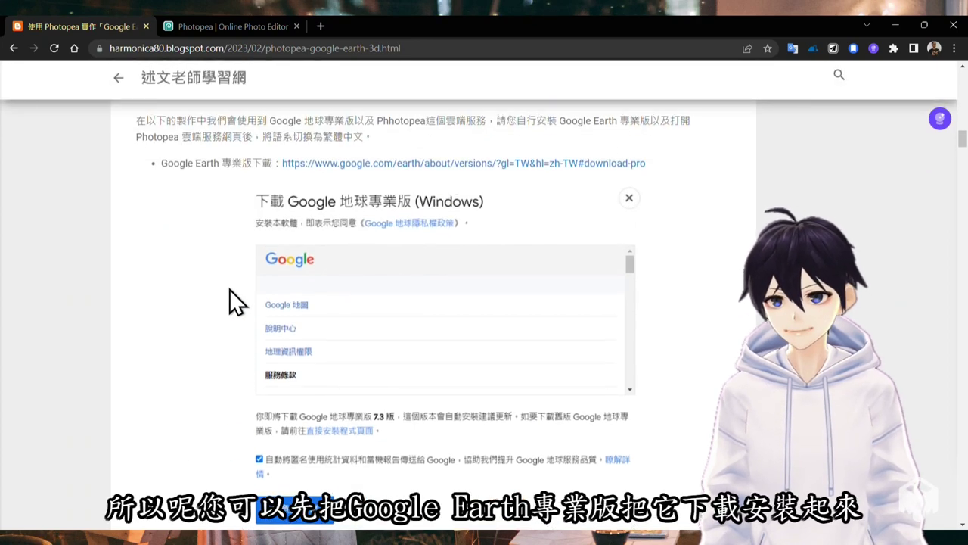
{"action": "scroll", "coordinate": [231, 294], "scroll_direction": "down", "scroll_amount": 3}
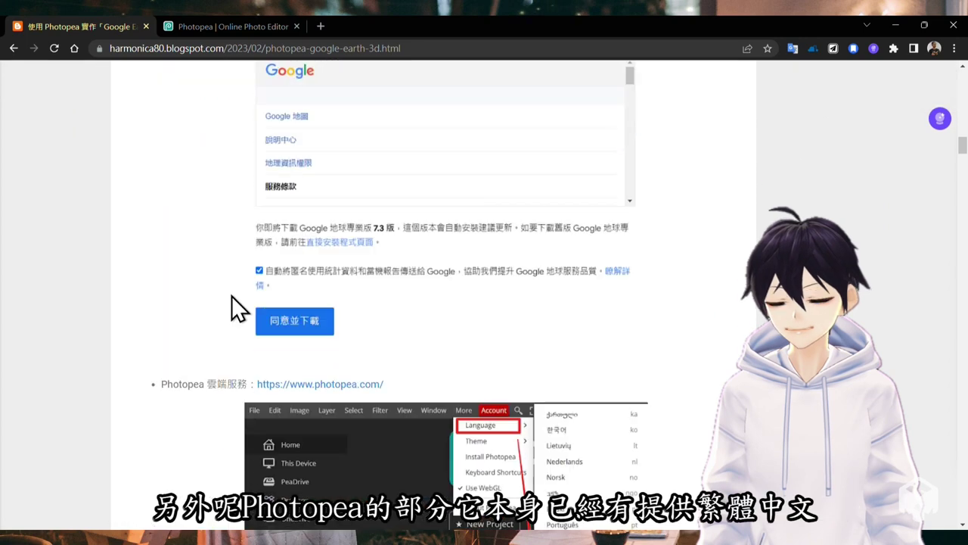
{"action": "scroll", "coordinate": [183, 362], "scroll_direction": "down", "scroll_amount": 2}
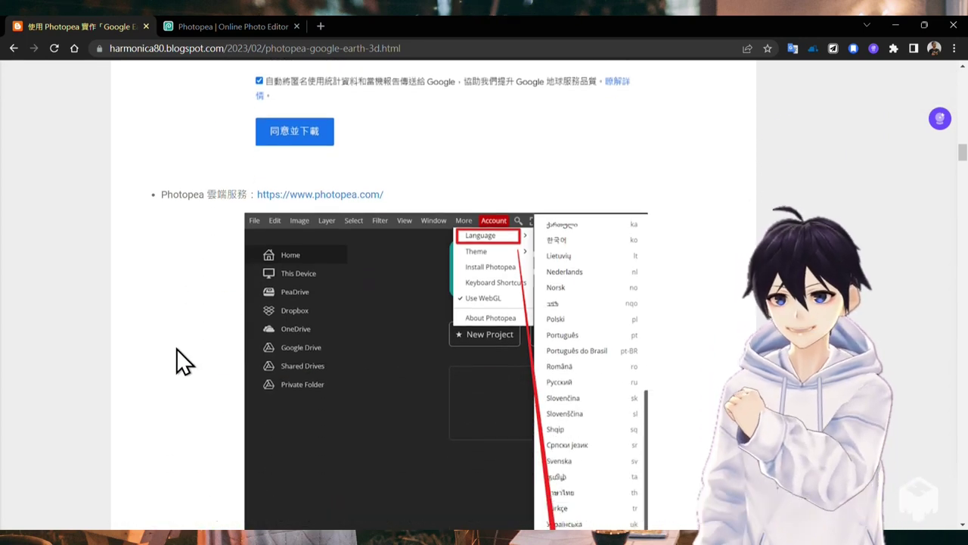
{"action": "scroll", "coordinate": [501, 368], "scroll_direction": "down", "scroll_amount": 1}
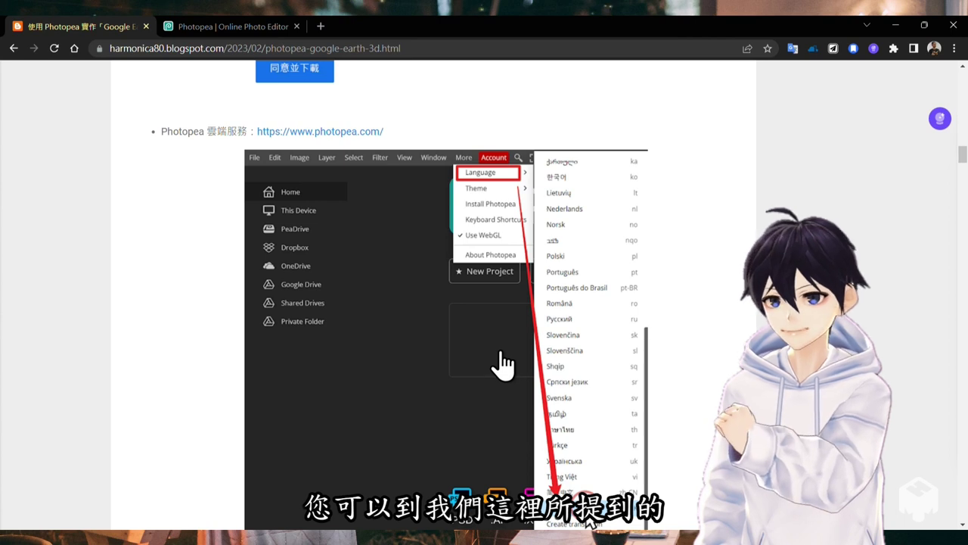
{"action": "scroll", "coordinate": [505, 363], "scroll_direction": "down", "scroll_amount": 1}
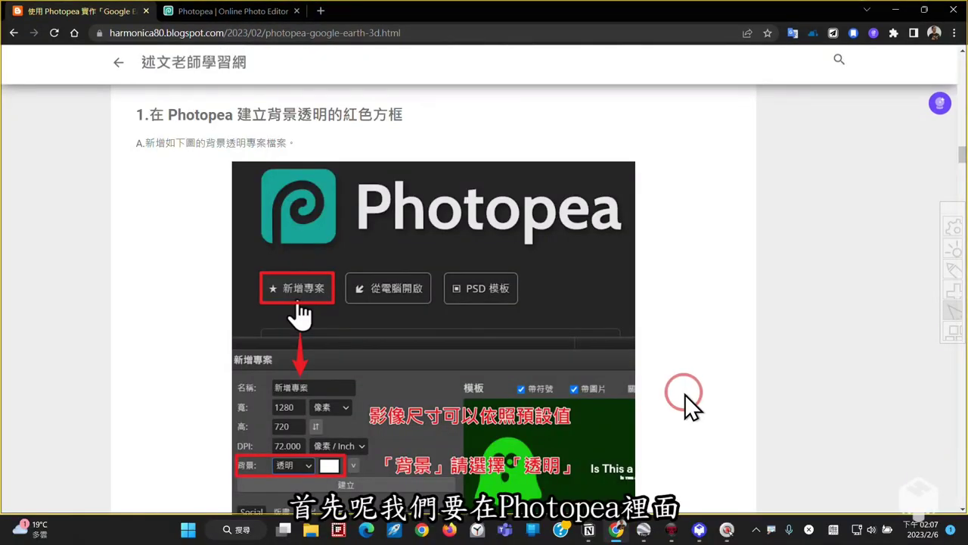
Examine the tutorial section on the transparent-background red frame, marking its heading and the transparent background setting.
{"action": "left_click_drag", "start_coordinate": [239, 127], "coordinate": [401, 127]}
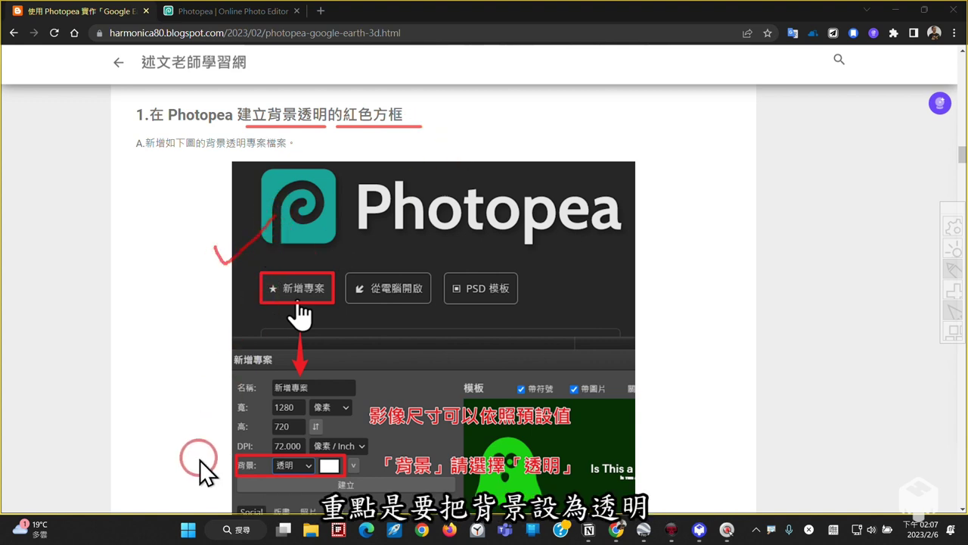
{"action": "mouse_move", "coordinate": [218, 471]}
{"action": "left_mouse_down"}
{"action": "mouse_move", "coordinate": [294, 430]}
{"action": "mouse_move", "coordinate": [359, 492]}
{"action": "left_mouse_up"}
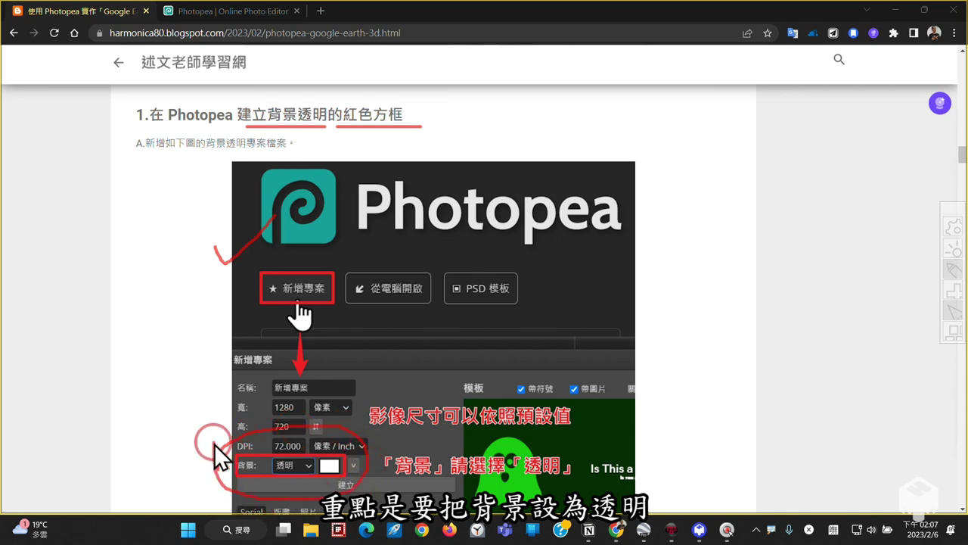
{"action": "key", "text": "Escape"}
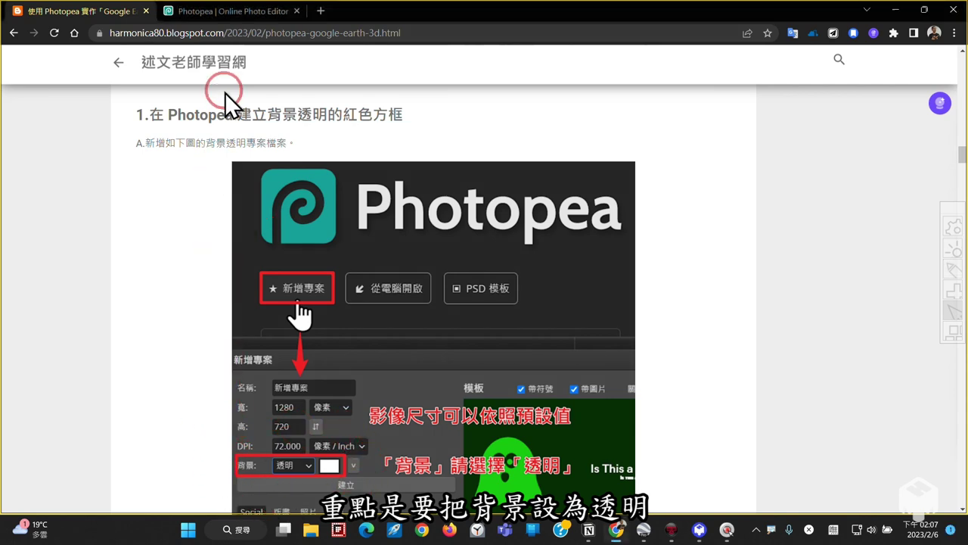
Switch to Photopea and create a new 1280 × 720 pixel project with a transparent (透明) background.
{"action": "left_click", "coordinate": [254, 18]}
{"action": "left_click", "coordinate": [288, 199]}
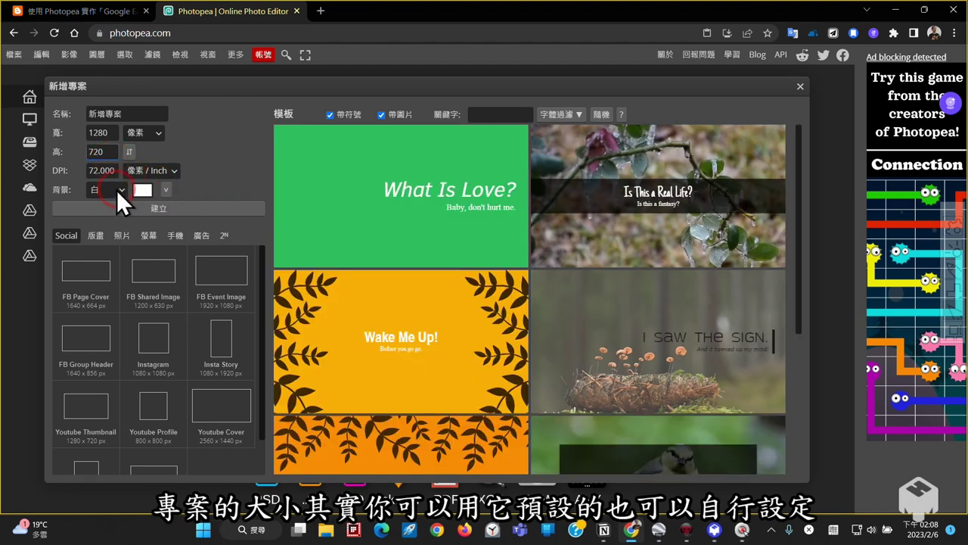
{"action": "left_click", "coordinate": [115, 187]}
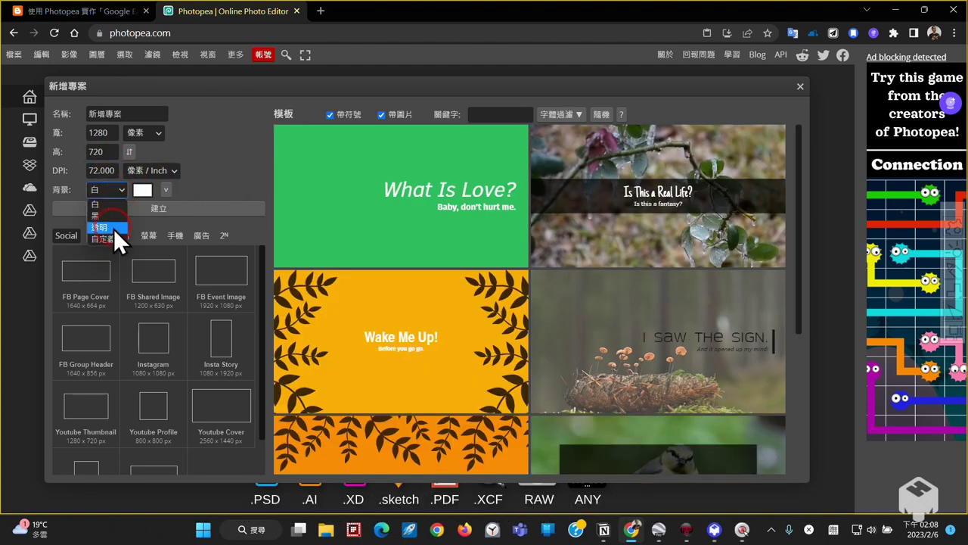
{"action": "left_click", "coordinate": [113, 229]}
{"action": "left_click", "coordinate": [136, 209]}
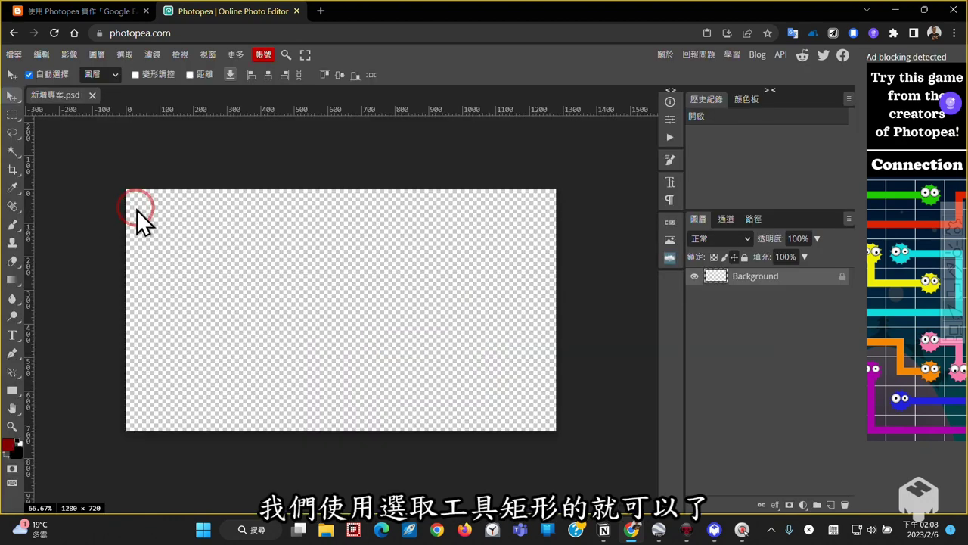
Make a rectangular selection about 900 × 450 px in the middle of the canvas and invert it.
{"action": "left_click", "coordinate": [12, 115]}
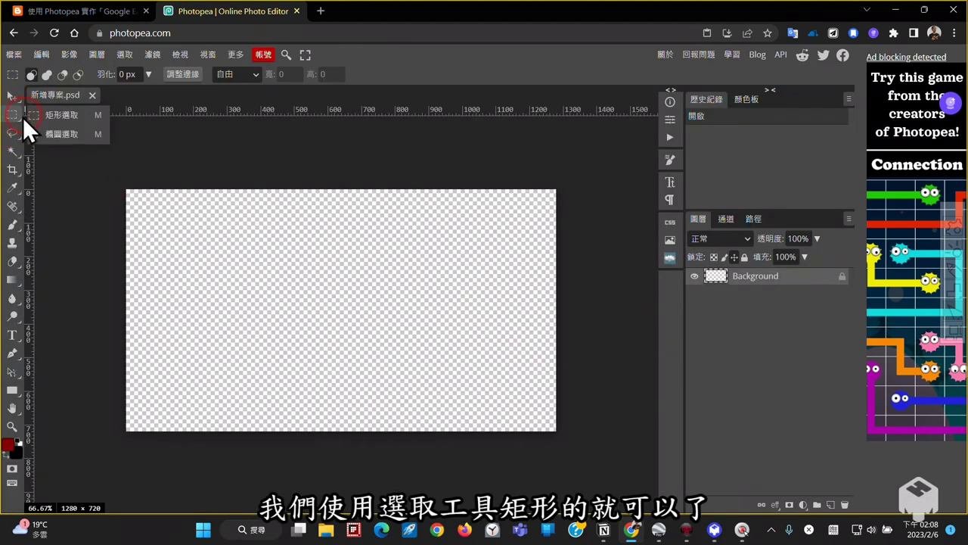
{"action": "left_click", "coordinate": [60, 116]}
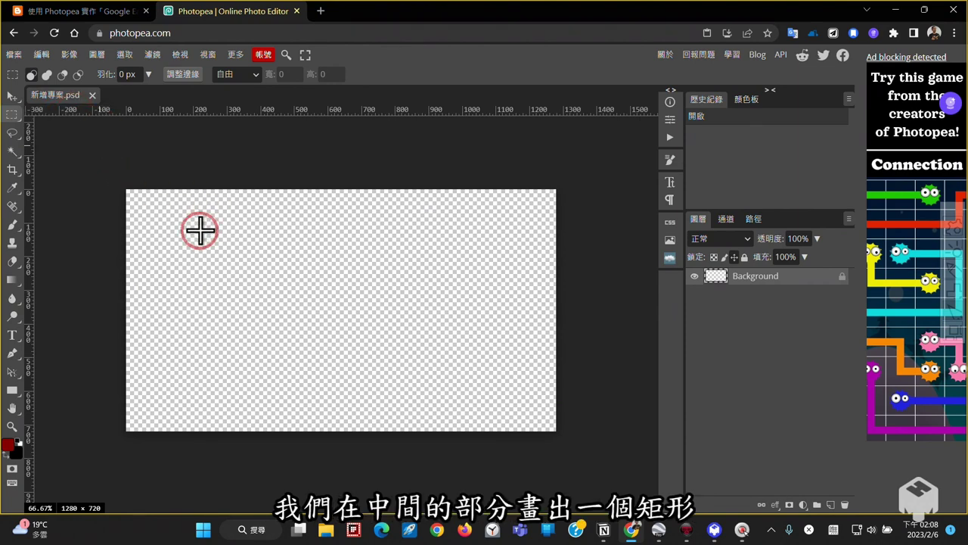
{"action": "left_click_drag", "start_coordinate": [194, 235], "coordinate": [493, 387]}
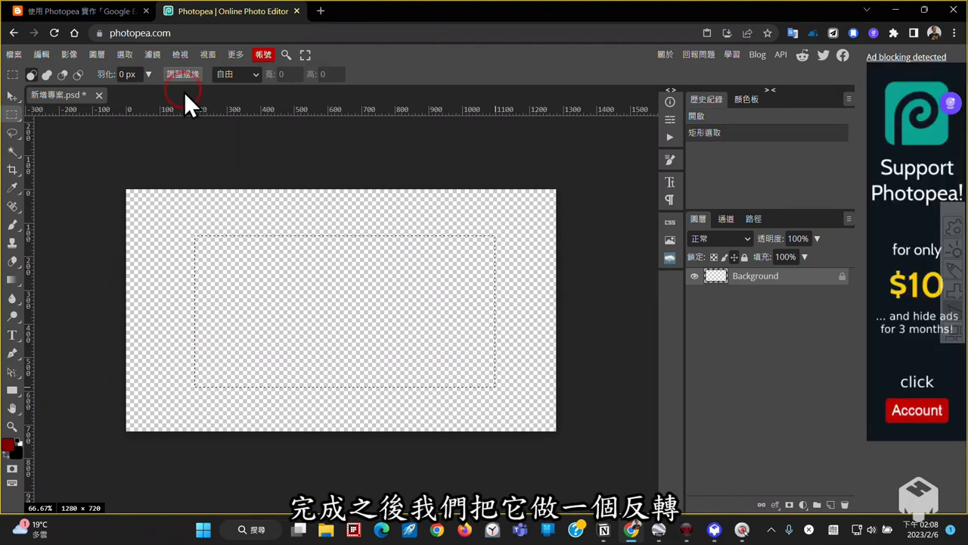
{"action": "left_click", "coordinate": [124, 54]}
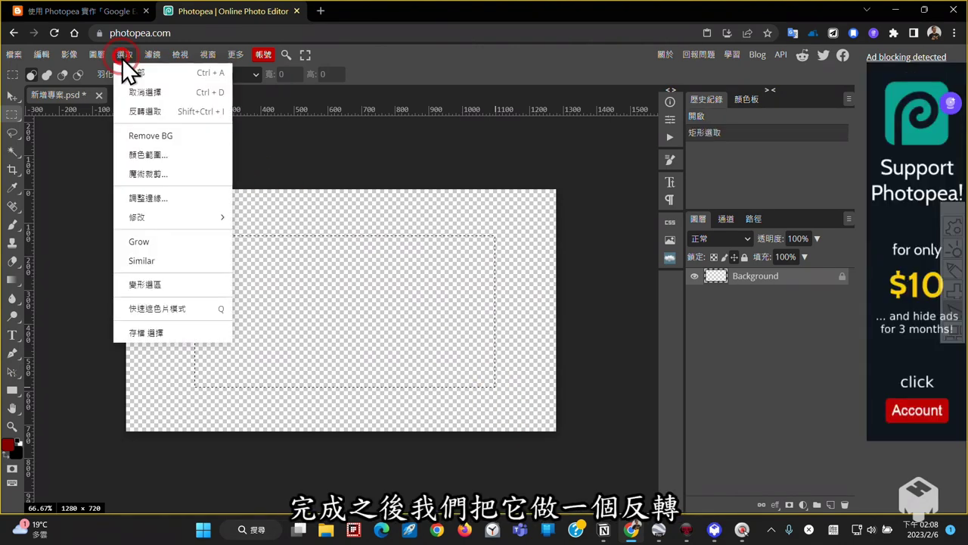
{"action": "left_click", "coordinate": [141, 111]}
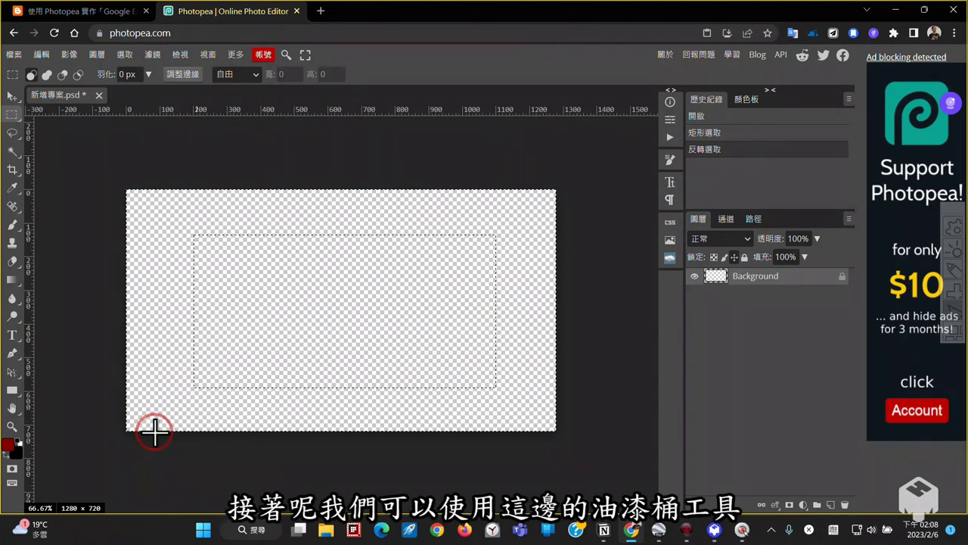
Fill the inverted selection with red ff0000 using the Paint Bucket, and open the export format options (轉存為).
{"action": "right_click", "coordinate": [13, 281]}
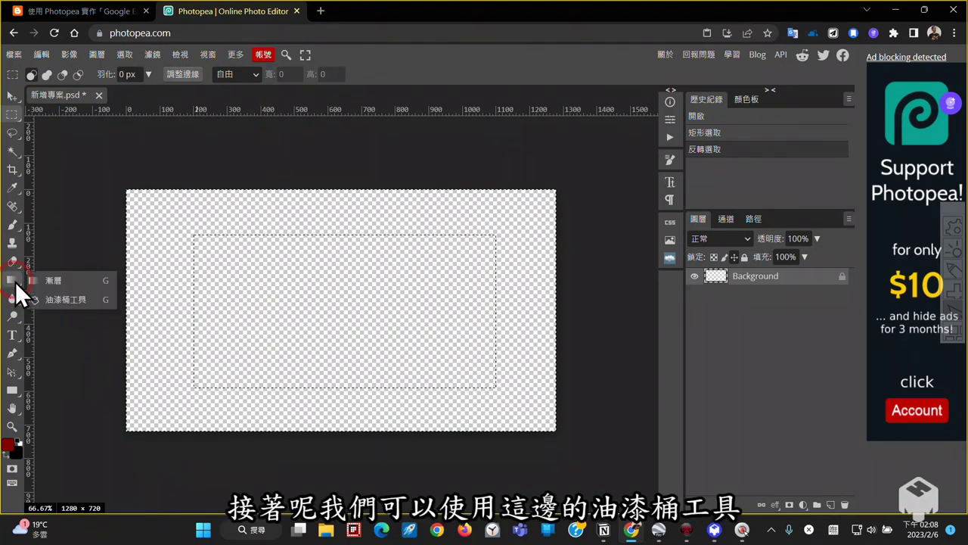
{"action": "left_click", "coordinate": [53, 300]}
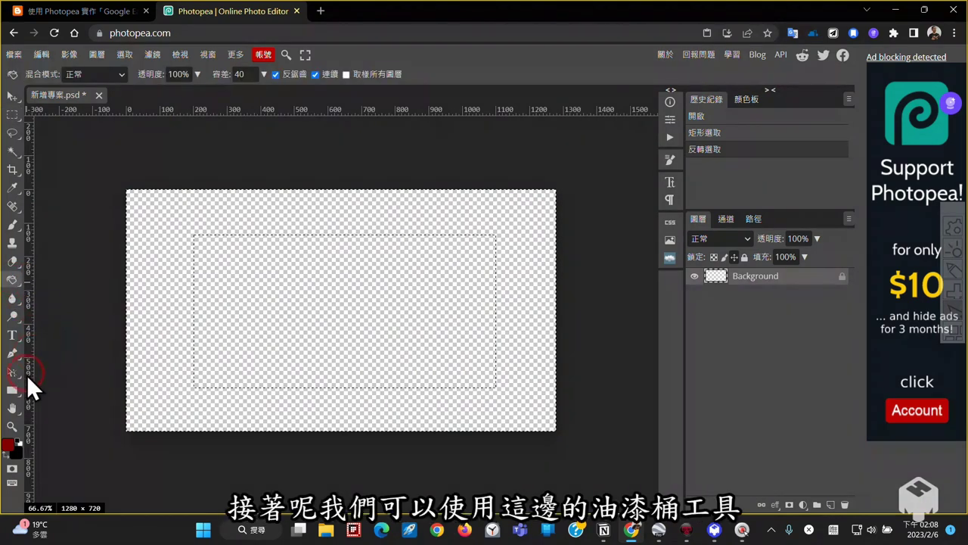
{"action": "left_click", "coordinate": [9, 445]}
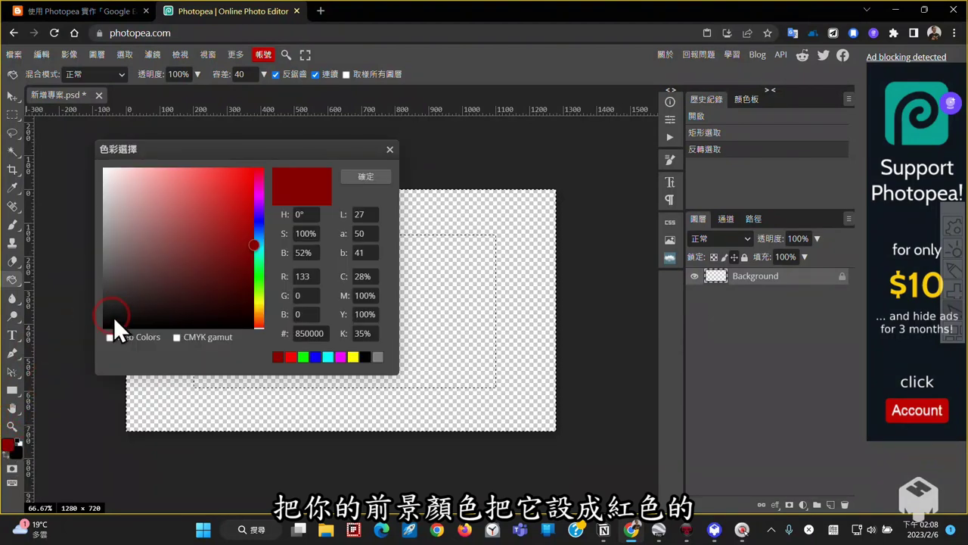
{"action": "left_click_drag", "start_coordinate": [141, 274], "coordinate": [274, 154]}
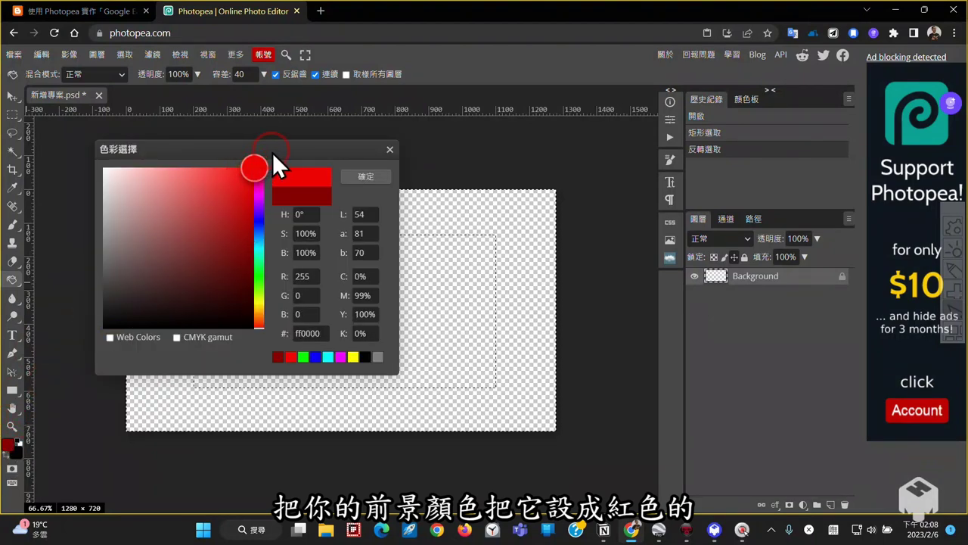
{"action": "left_click", "coordinate": [362, 177]}
{"action": "left_click", "coordinate": [249, 209]}
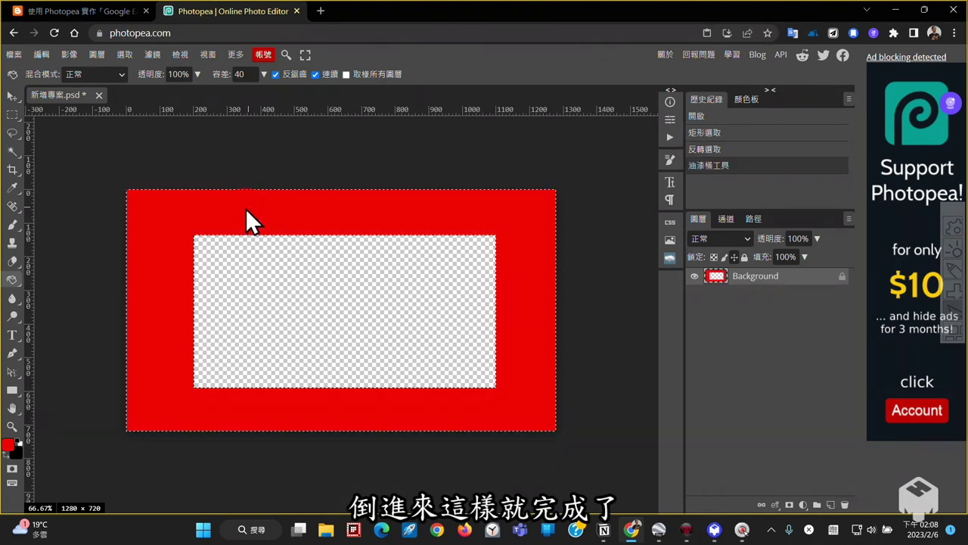
{"action": "left_click", "coordinate": [18, 57]}
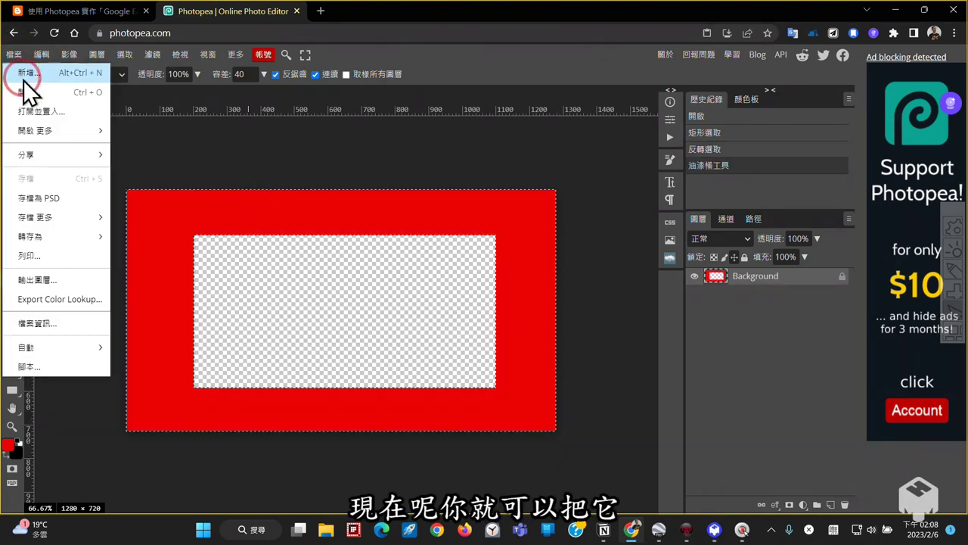
{"action": "mouse_move", "coordinate": [61, 236]}
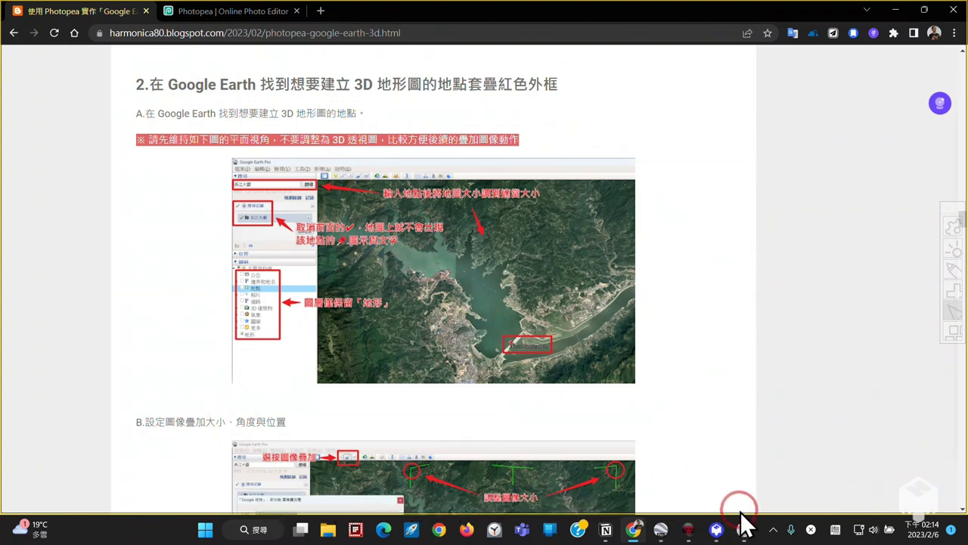
Switch to Google Earth Pro, search for 長江三峽大霸, and frame the dam with its surrounding river valley in flat view.
{"action": "left_click", "coordinate": [667, 531]}
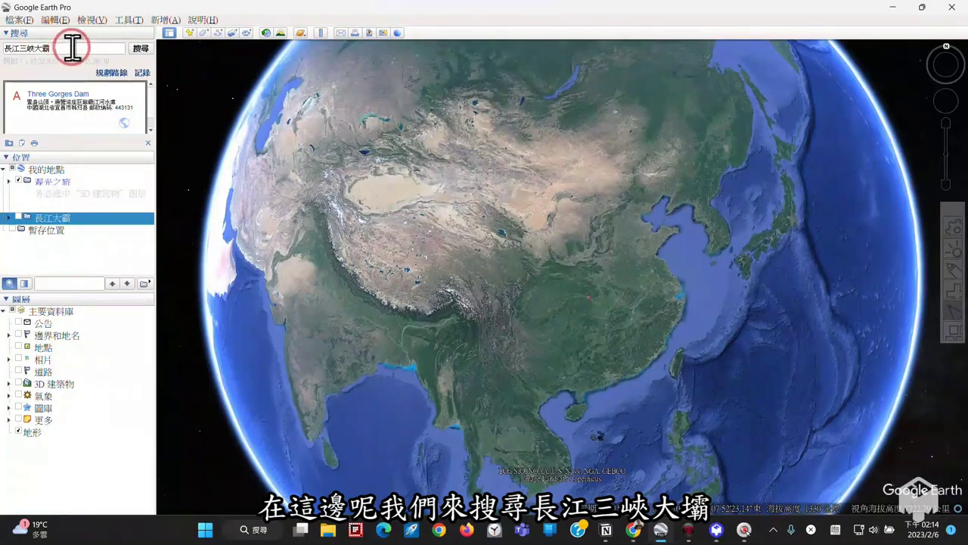
{"action": "left_click", "coordinate": [140, 49]}
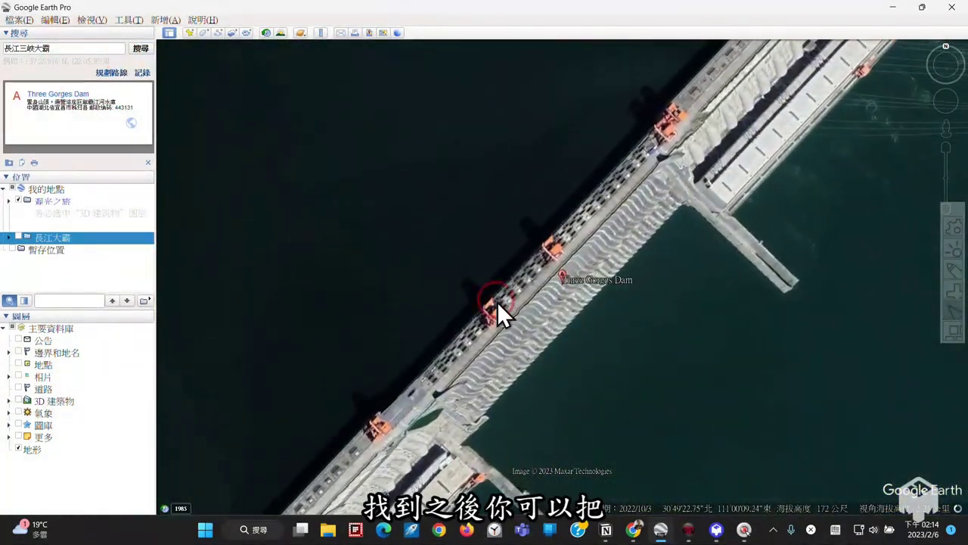
{"action": "scroll", "coordinate": [582, 307], "scroll_direction": "down", "scroll_amount": 5}
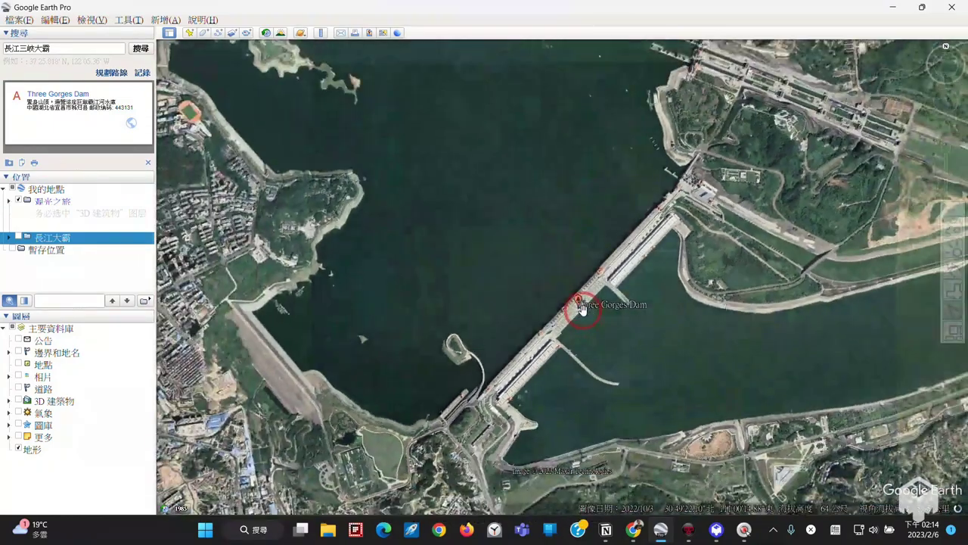
{"action": "scroll", "coordinate": [578, 327], "scroll_direction": "down", "scroll_amount": 5}
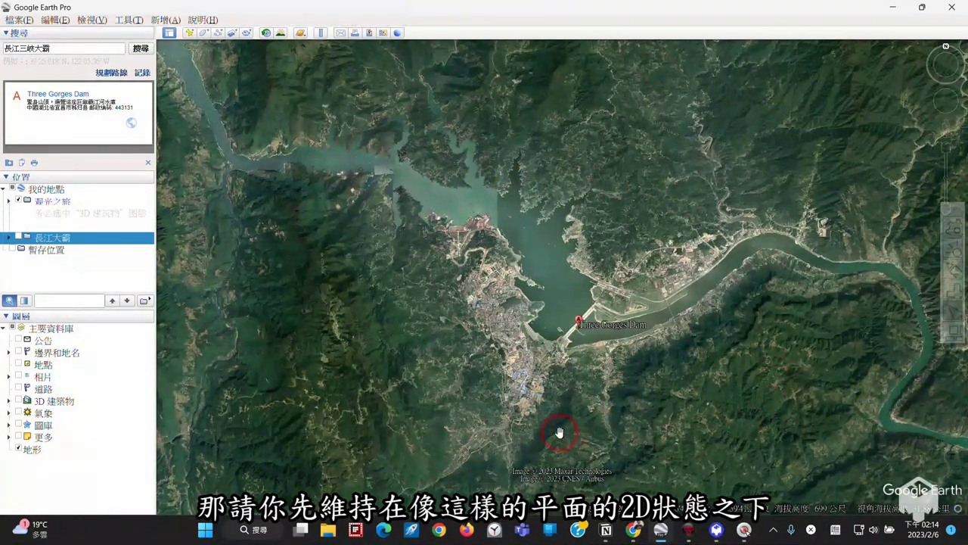
Show the places (地點) and roads (道路) layers on the map, and hide both again.
{"action": "left_click", "coordinate": [18, 388]}
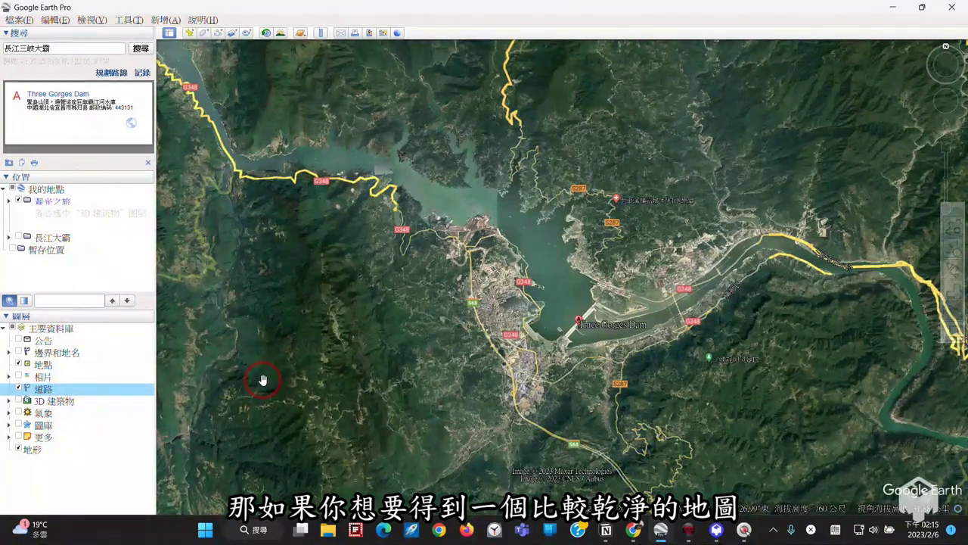
{"action": "left_click", "coordinate": [18, 364]}
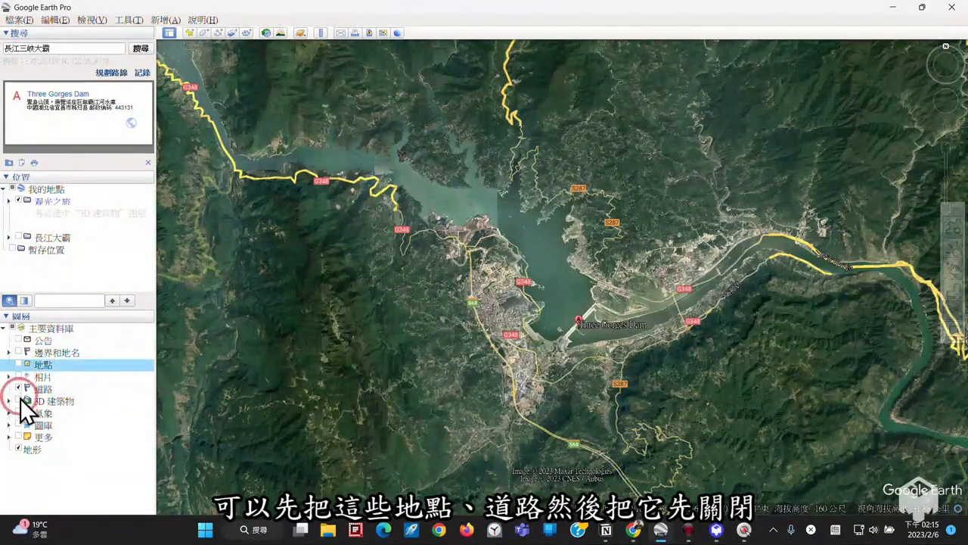
{"action": "left_click", "coordinate": [18, 388]}
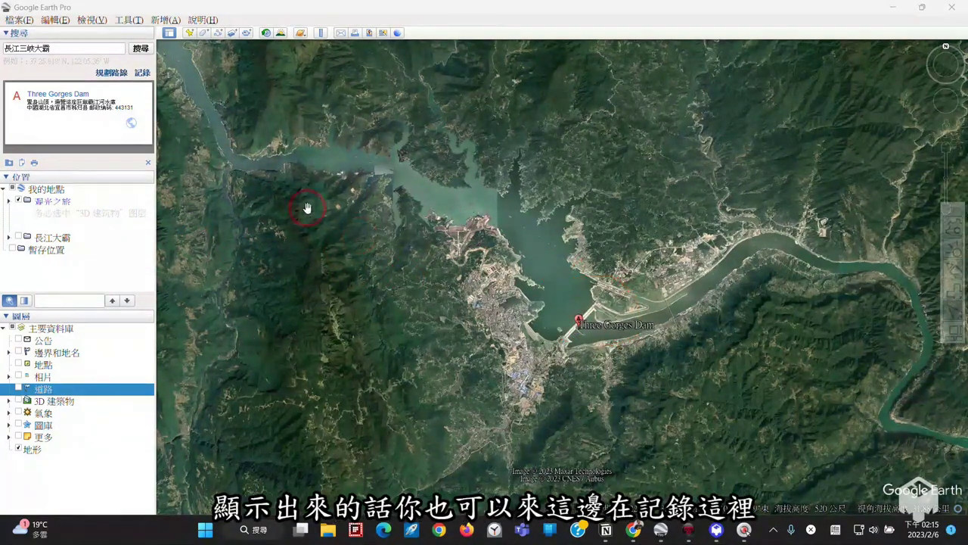
Open the search history (搜尋記錄) and hide the 長江三峽大霸 result marker so the dam view is clean.
{"action": "left_click", "coordinate": [142, 73]}
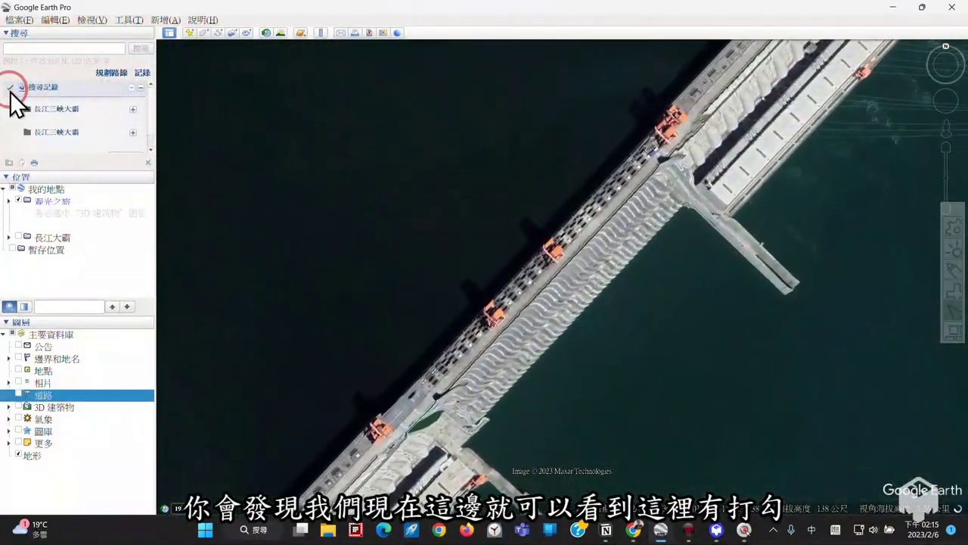
{"action": "left_click", "coordinate": [10, 89]}
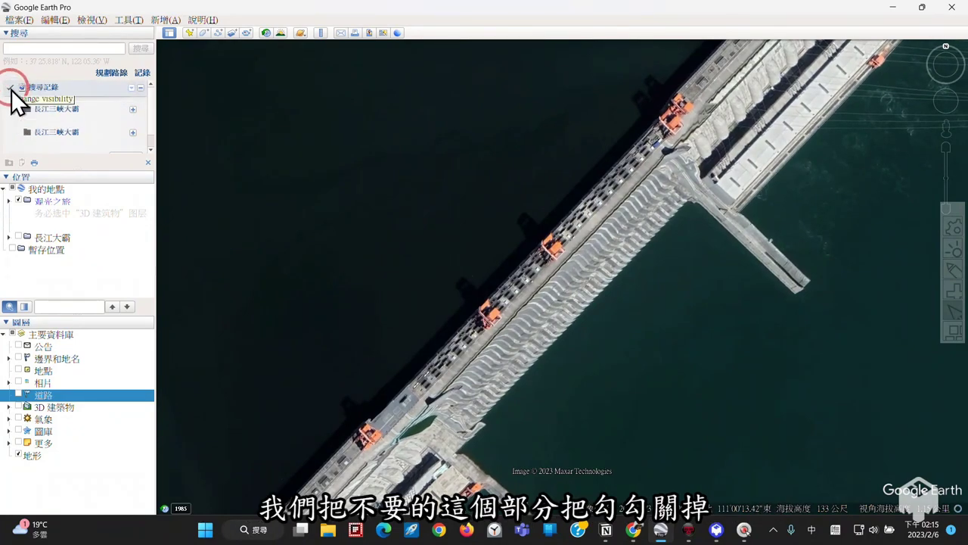
{"action": "scroll", "coordinate": [425, 237], "scroll_direction": "down", "scroll_amount": 3}
{"action": "scroll", "coordinate": [427, 243], "scroll_direction": "down", "scroll_amount": 3}
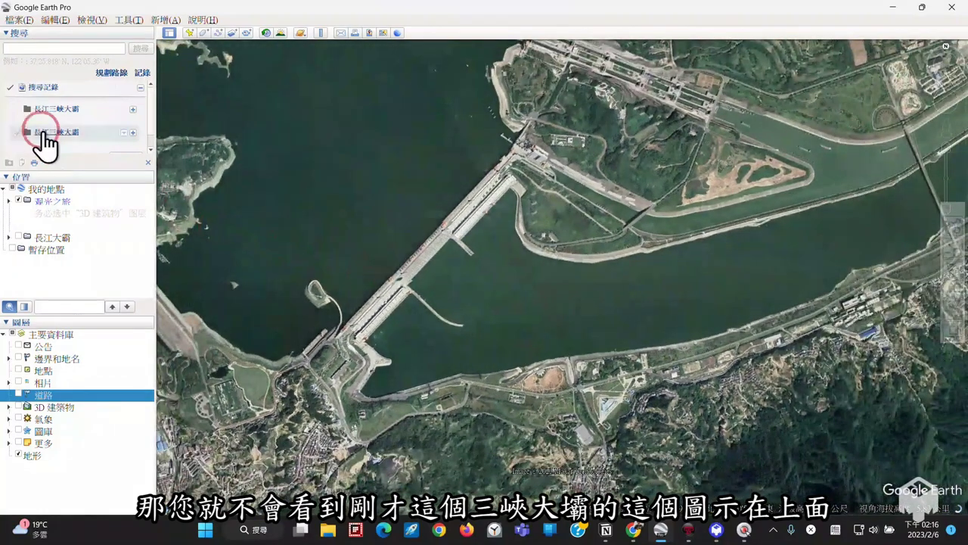
{"action": "left_click", "coordinate": [17, 109]}
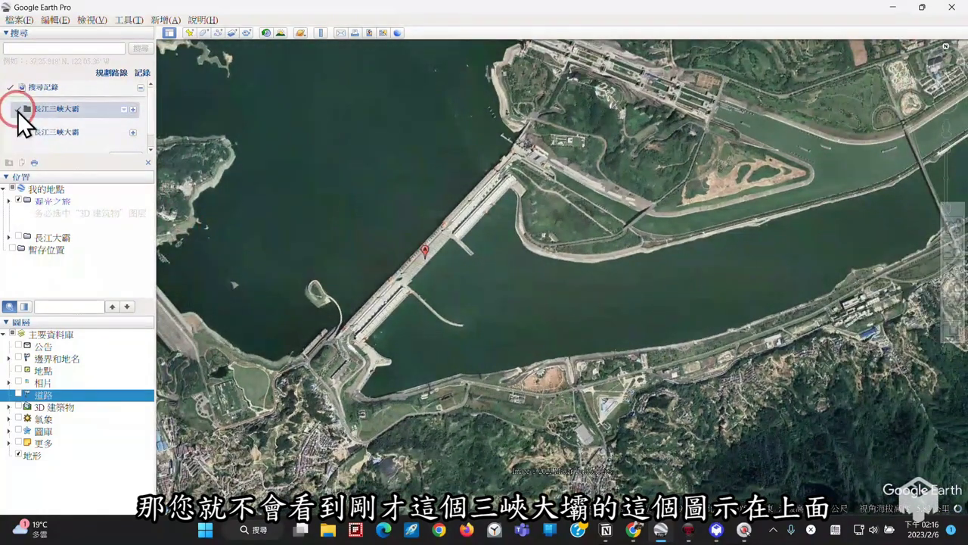
{"action": "left_click", "coordinate": [17, 109]}
{"action": "left_click", "coordinate": [129, 124]}
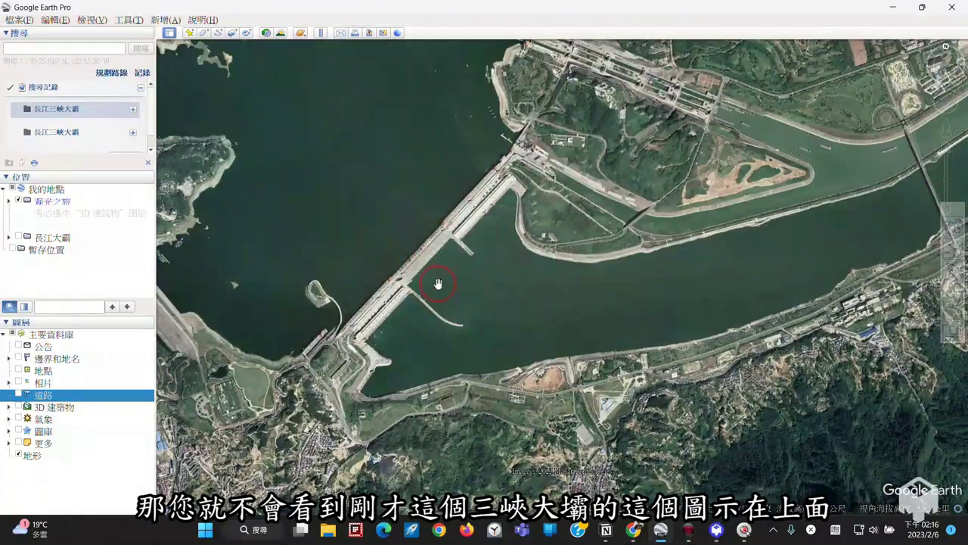
{"action": "scroll", "coordinate": [485, 301], "scroll_direction": "down", "scroll_amount": 3}
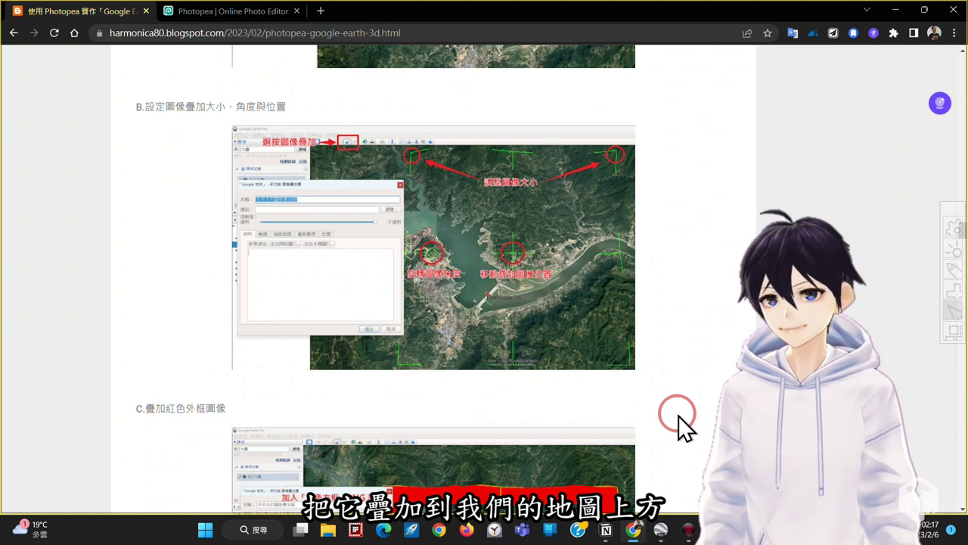
Switch to Google Earth Pro, start a new image overlay, and move its centre onto the Three Gorges Dam.
{"action": "left_click", "coordinate": [660, 529]}
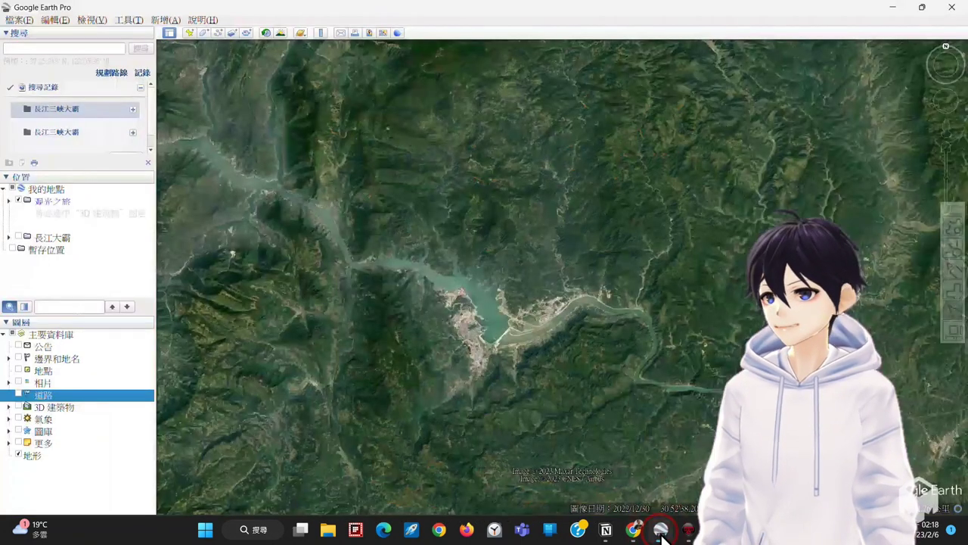
{"action": "left_click", "coordinate": [233, 35]}
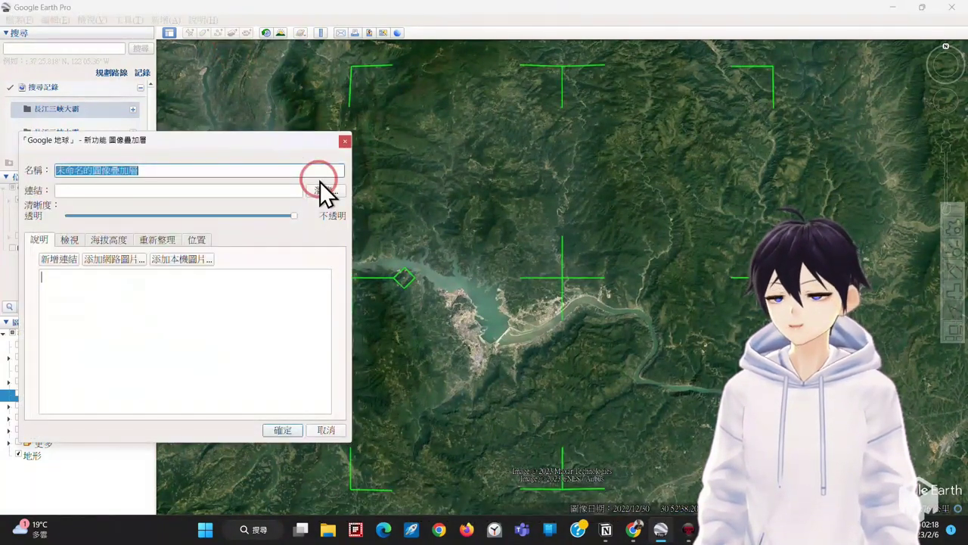
{"action": "left_click", "coordinate": [954, 279]}
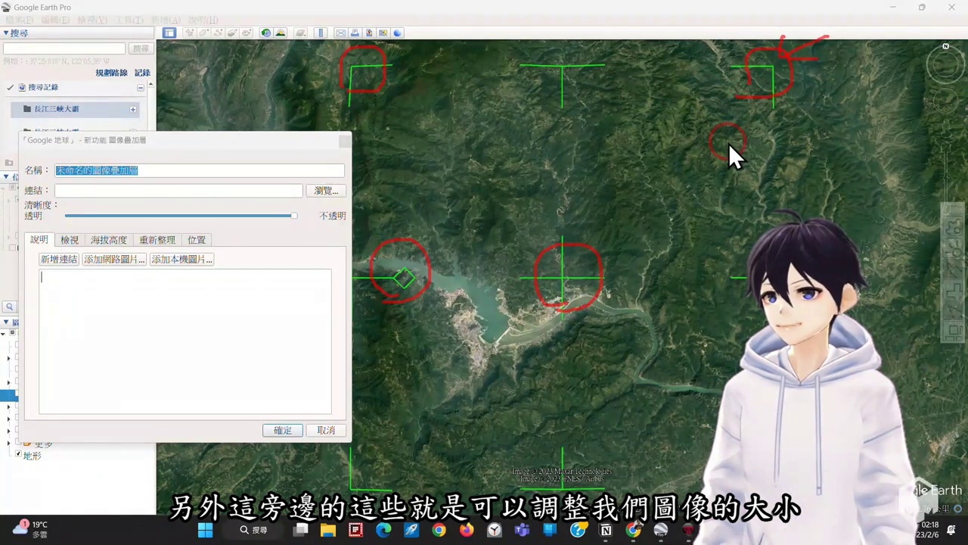
{"action": "left_click_drag", "start_coordinate": [564, 291], "coordinate": [501, 325]}
{"action": "left_click_drag", "start_coordinate": [517, 324], "coordinate": [505, 337]}
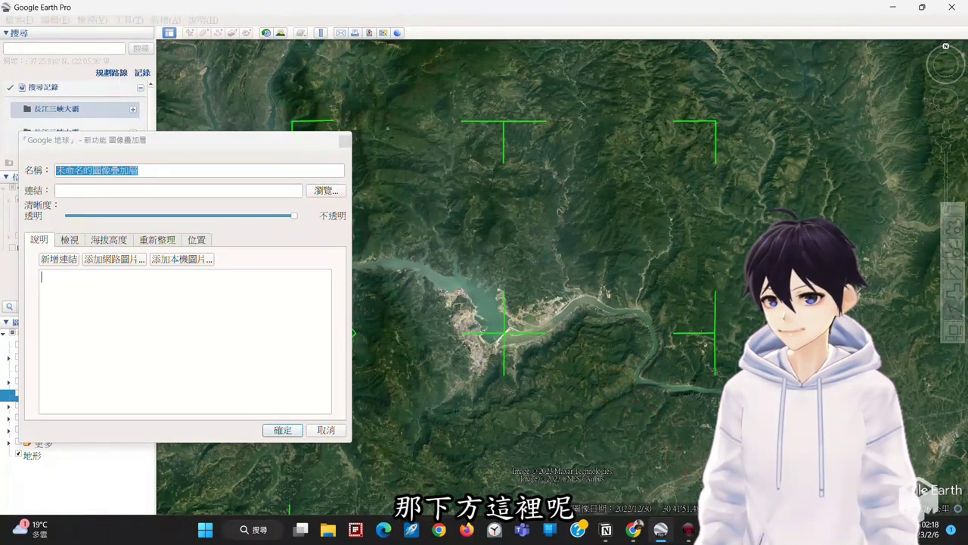
Resize the image overlay by its corner and edge handles and recentre it to surround the dam and nearby river valley.
{"action": "left_click_drag", "start_coordinate": [716, 136], "coordinate": [808, 145]}
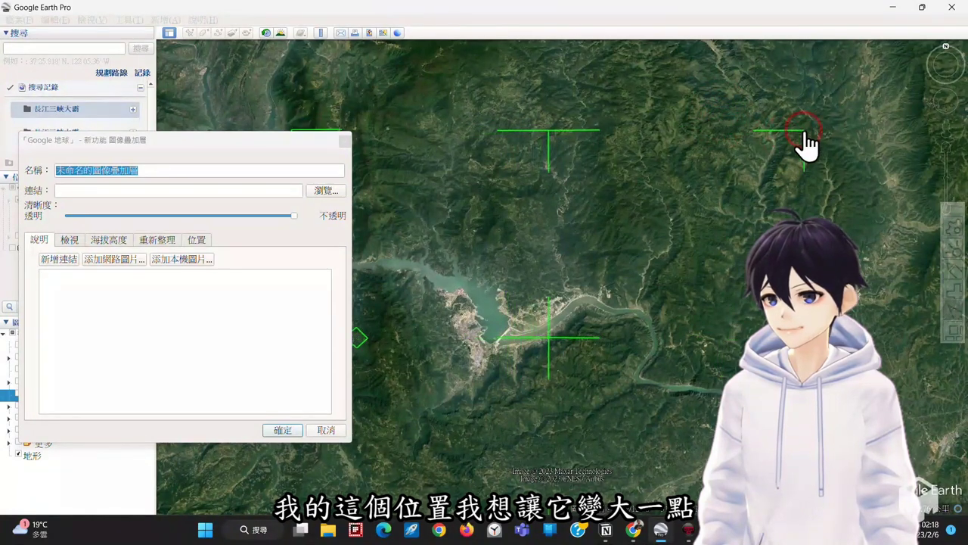
{"action": "left_click_drag", "start_coordinate": [549, 132], "coordinate": [549, 227]}
{"action": "left_click_drag", "start_coordinate": [545, 305], "coordinate": [590, 331]}
{"action": "left_click_drag", "start_coordinate": [843, 480], "coordinate": [692, 464]}
{"action": "left_click", "coordinate": [549, 350]}
{"action": "left_click", "coordinate": [513, 308]}
{"action": "left_click_drag", "start_coordinate": [512, 310], "coordinate": [501, 331]}
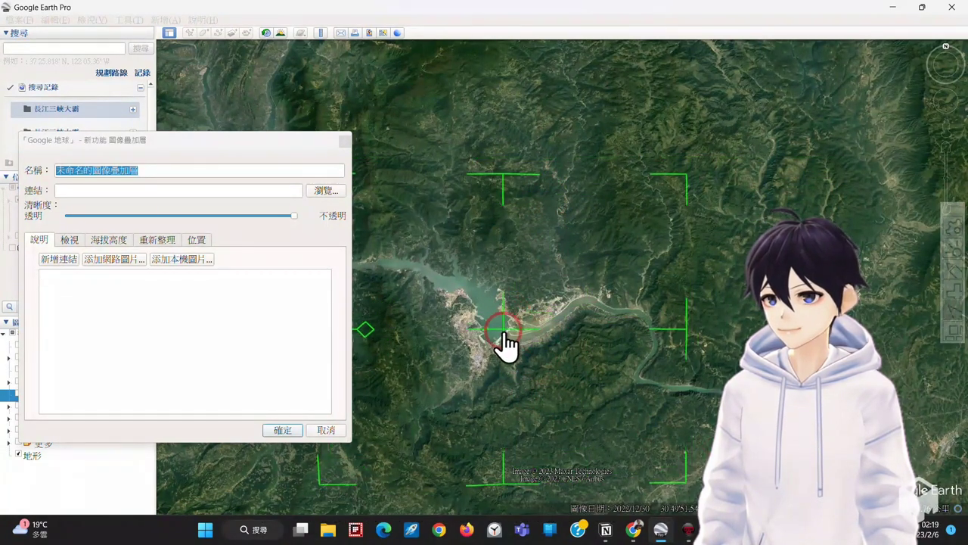
{"action": "left_click", "coordinate": [683, 334]}
{"action": "left_click_drag", "start_coordinate": [684, 349], "coordinate": [725, 351]}
Load 紅色方框.png from the Google Earth folder as the overlay image and create the overlay.
{"action": "left_click", "coordinate": [366, 217]}
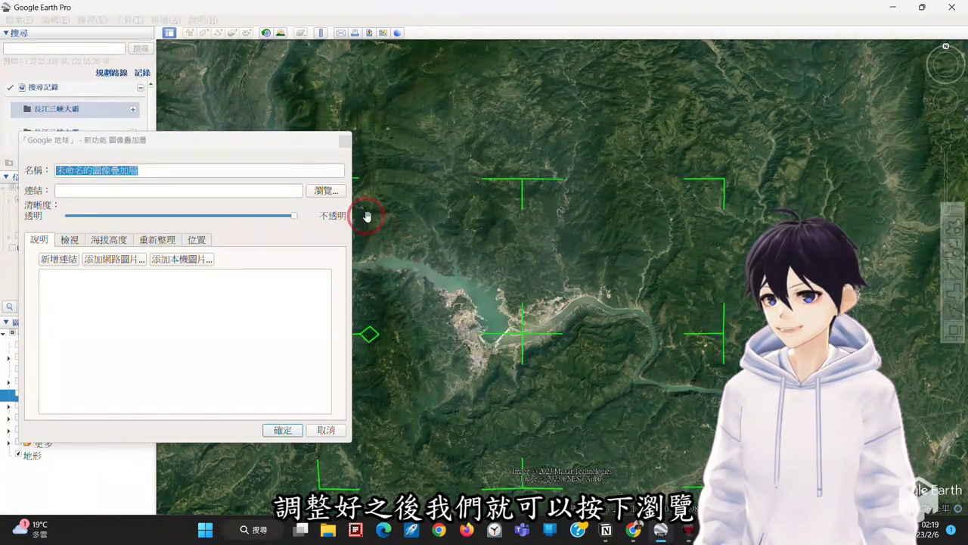
{"action": "left_click", "coordinate": [318, 193]}
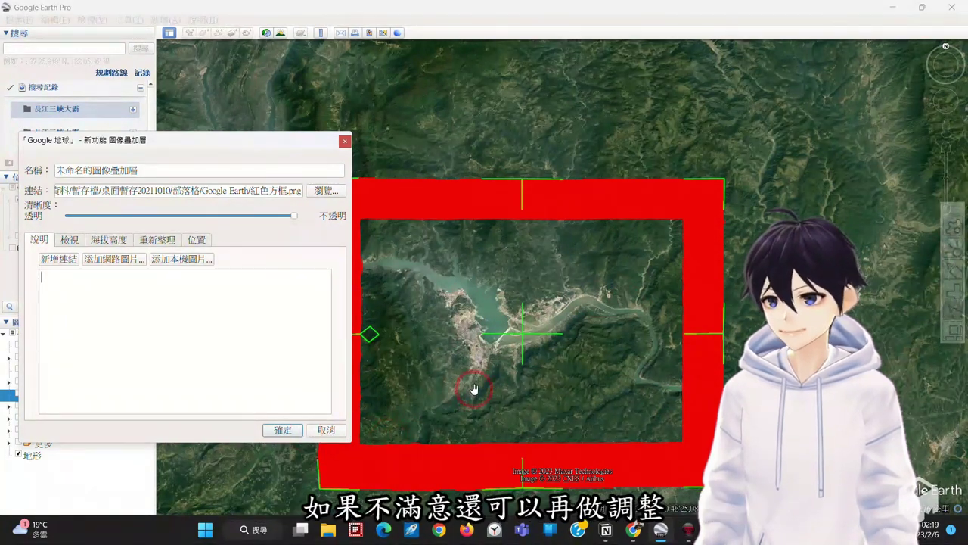
{"action": "left_click", "coordinate": [282, 429]}
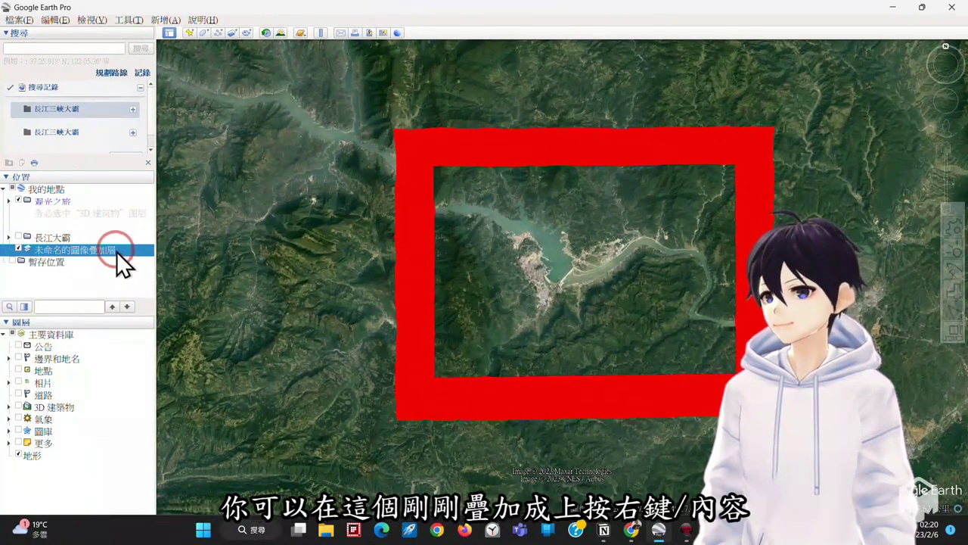
Reopen the properties (內容) of the red frame overlay and close them without changes.
{"action": "right_click", "coordinate": [116, 251]}
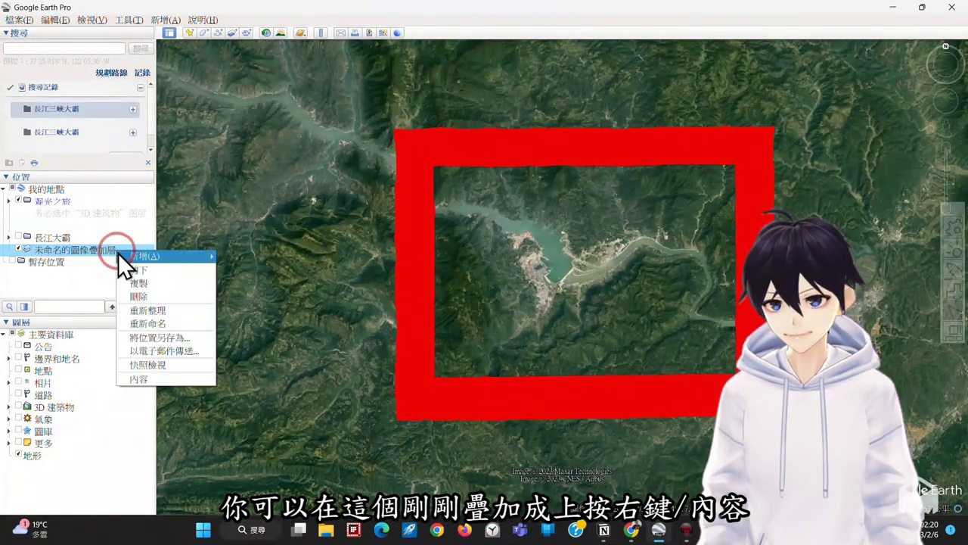
{"action": "left_click", "coordinate": [146, 379]}
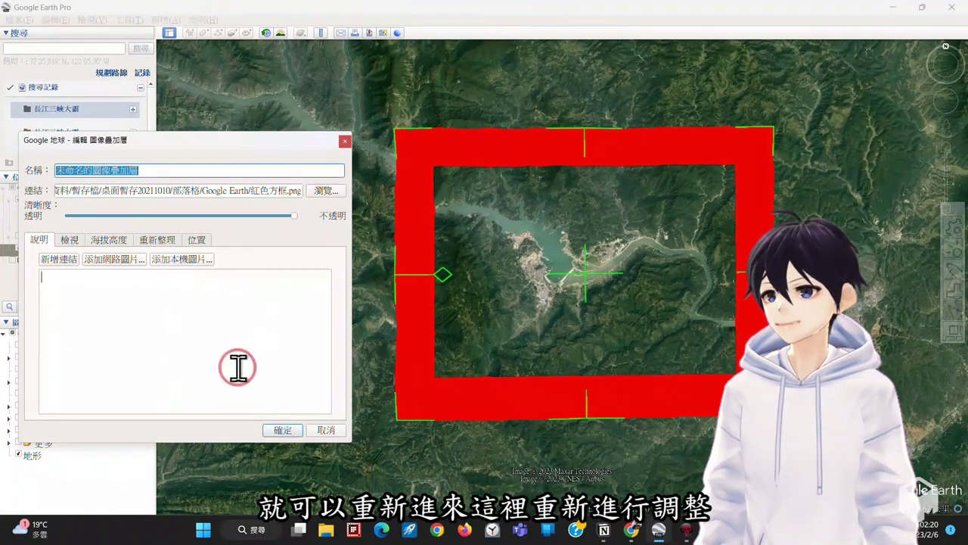
{"action": "left_click", "coordinate": [331, 431]}
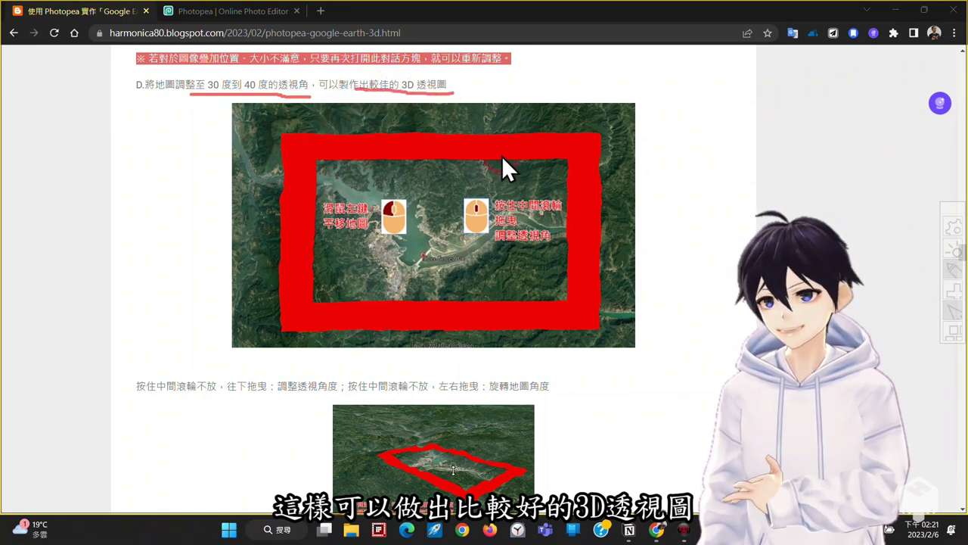
{"action": "key", "text": "Escape"}
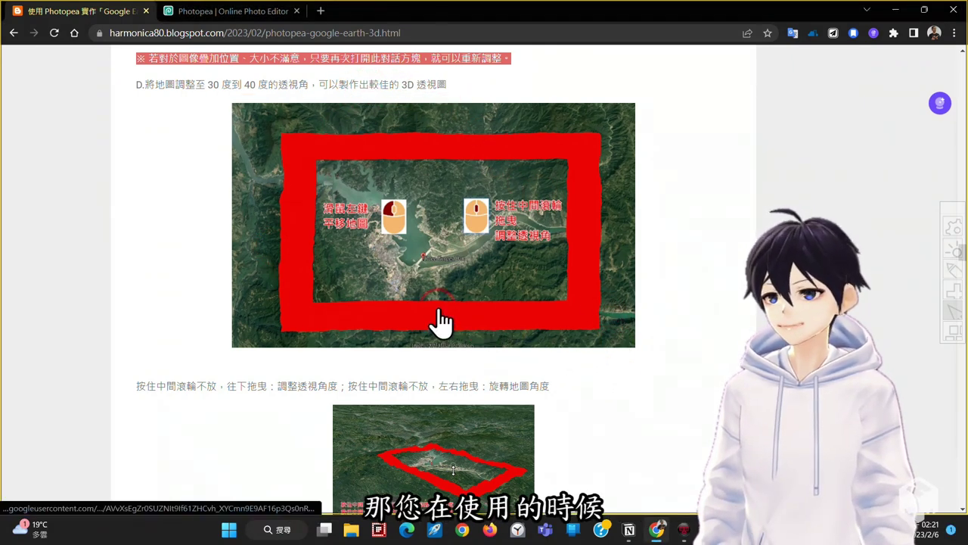
{"action": "left_click_drag", "start_coordinate": [316, 258], "coordinate": [407, 162]}
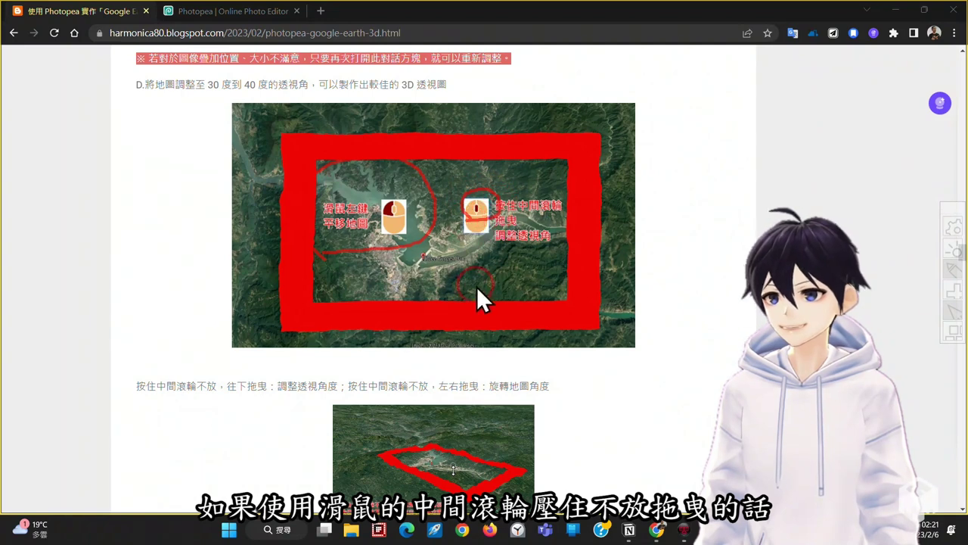
{"action": "left_click", "coordinate": [492, 250]}
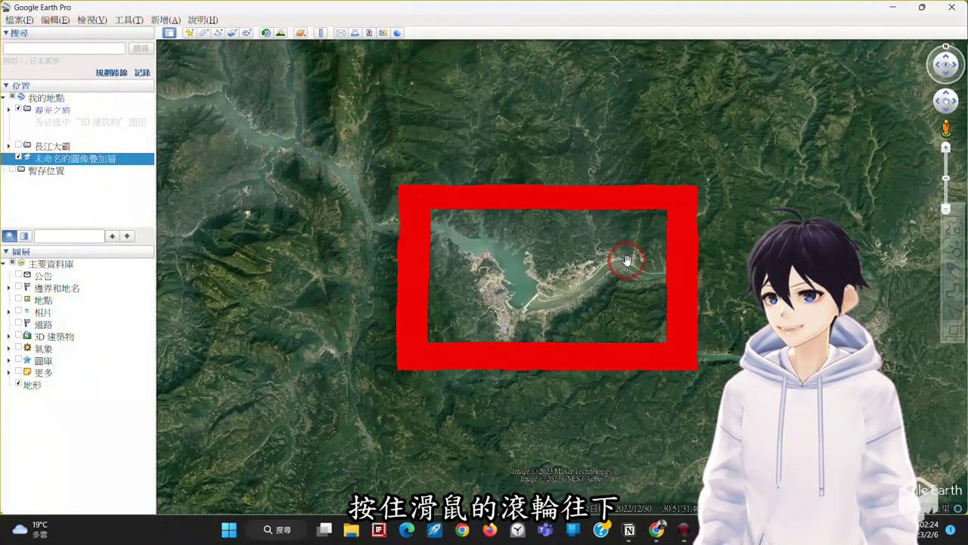
Tilt and rotate the map into an oblique 3D perspective of the red frame and start the save image (儲存圖片) mode.
{"action": "middle_click_drag", "start_coordinate": [627, 261], "coordinate": [495, 459]}
{"action": "scroll", "coordinate": [703, 320], "scroll_direction": "up", "scroll_amount": 2}
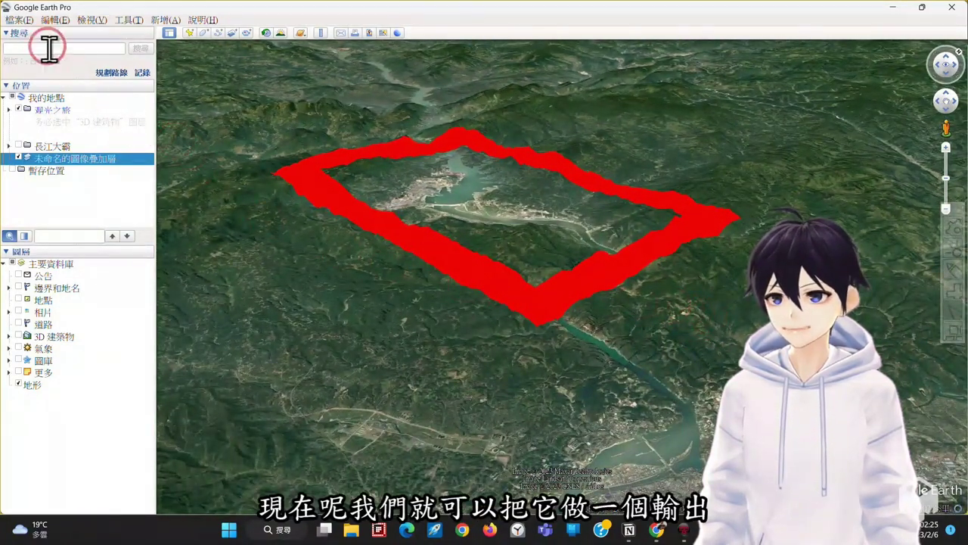
{"action": "left_click", "coordinate": [22, 21]}
{"action": "mouse_move", "coordinate": [39, 47]}
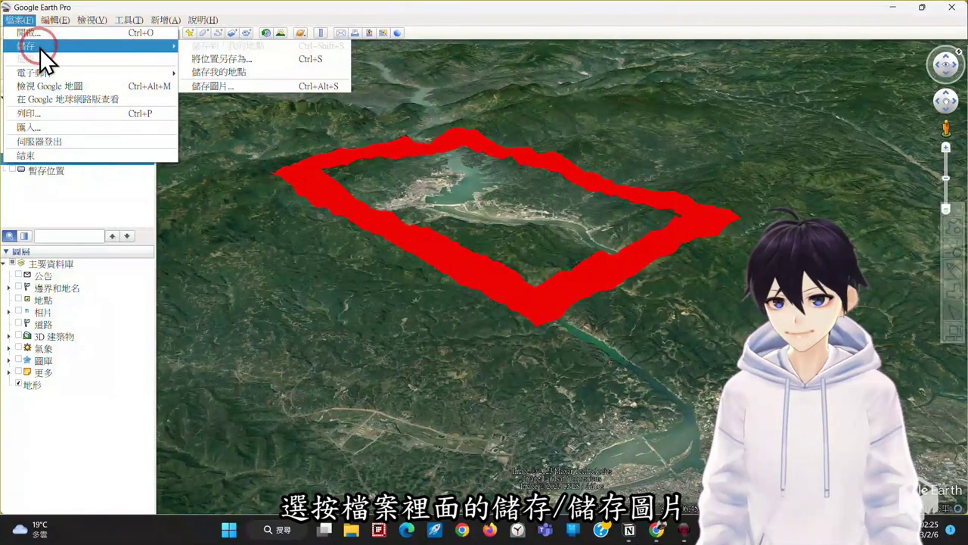
{"action": "left_click", "coordinate": [238, 87]}
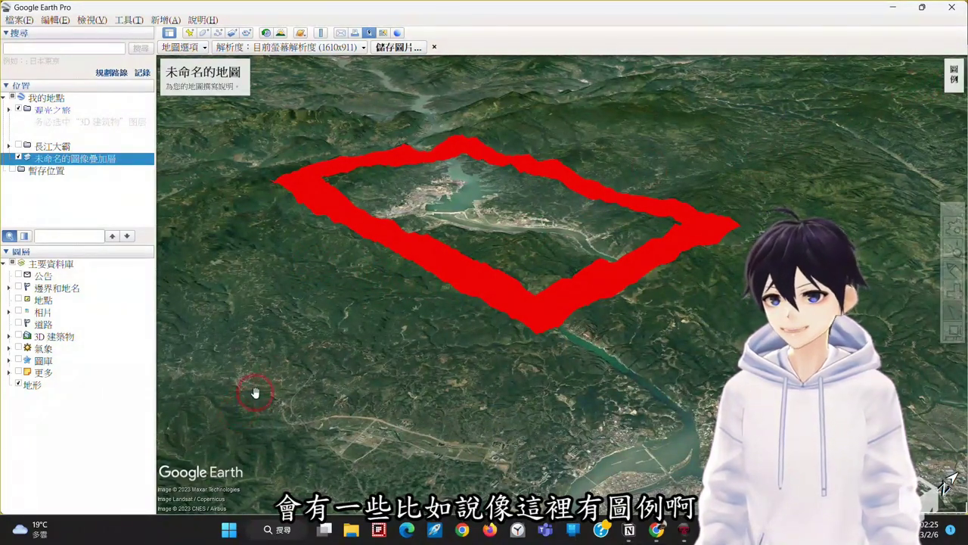
{"action": "left_click_drag", "start_coordinate": [354, 312], "coordinate": [353, 363]}
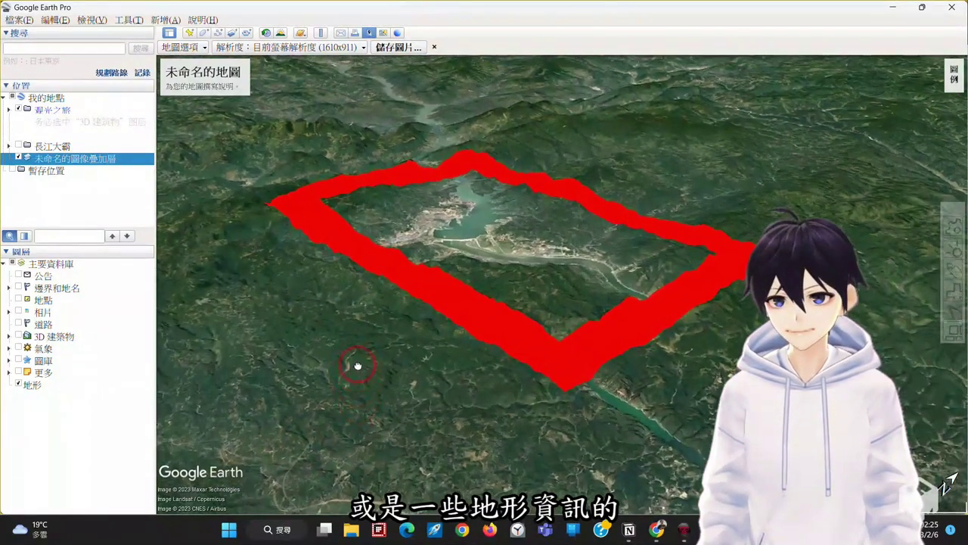
Hide the title and description, legend, scale bar and compass in the map options of the image output.
{"action": "left_click", "coordinate": [182, 51]}
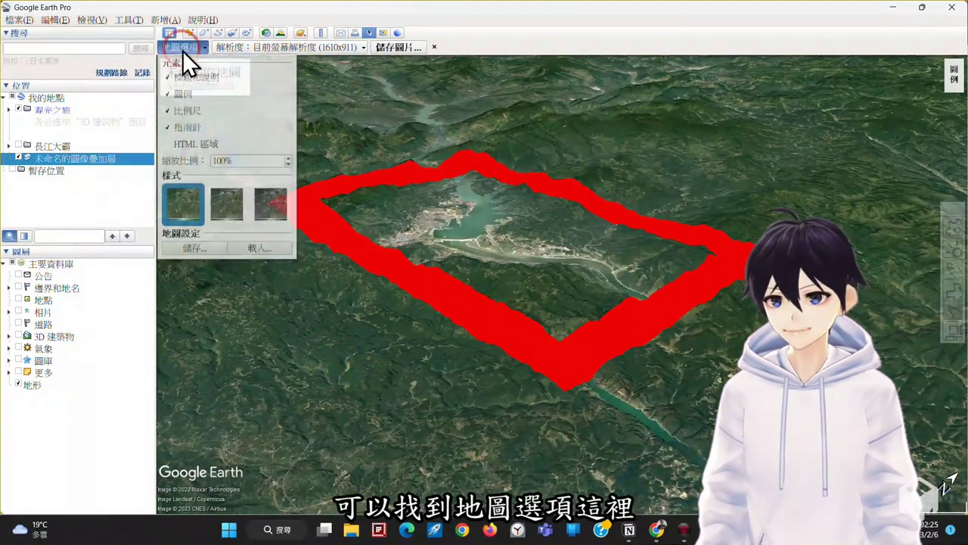
{"action": "left_click", "coordinate": [166, 78]}
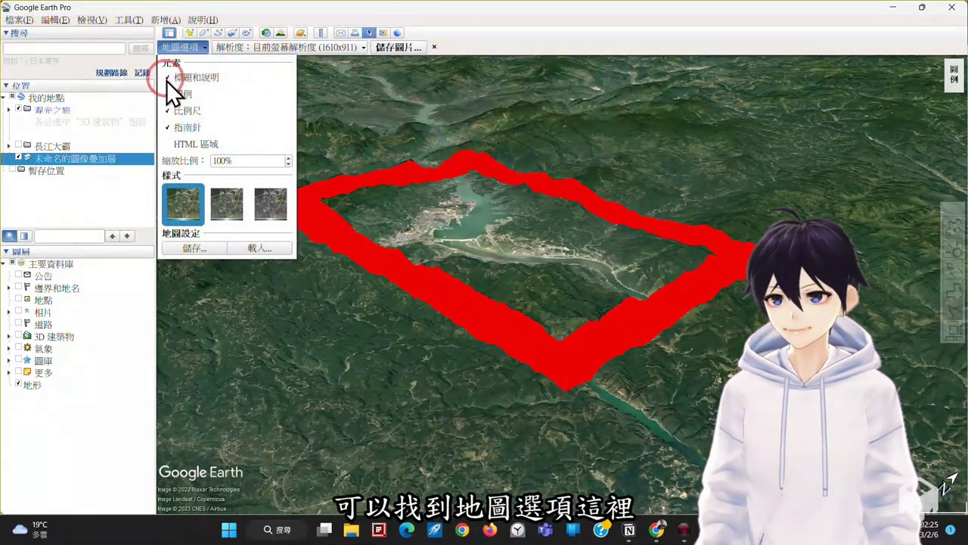
{"action": "left_click", "coordinate": [168, 93]}
{"action": "left_click", "coordinate": [168, 111]}
{"action": "left_click", "coordinate": [169, 127]}
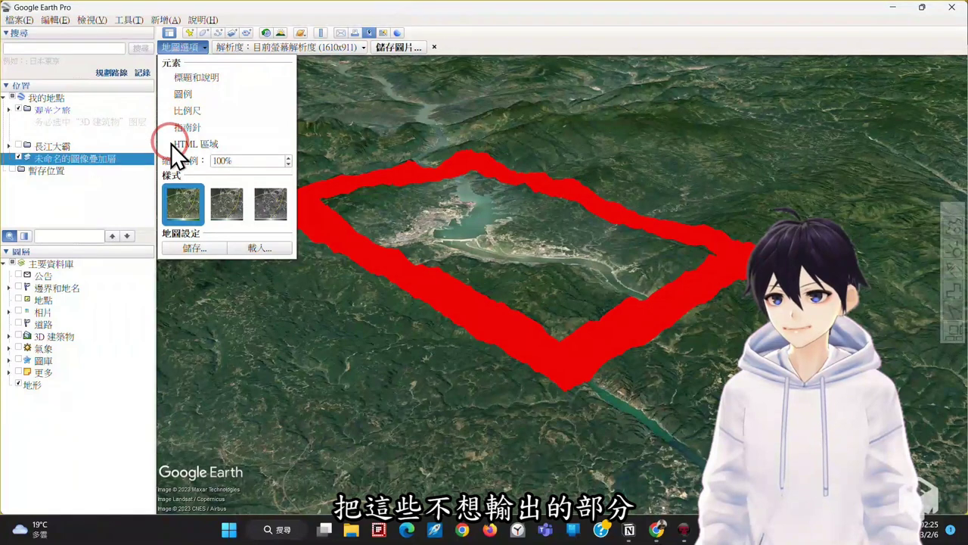
{"action": "left_click", "coordinate": [170, 143]}
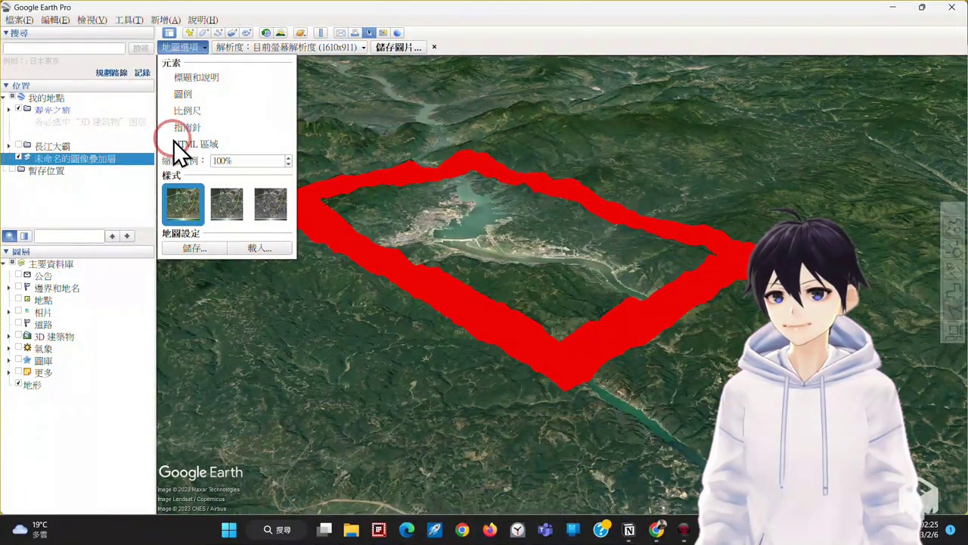
{"action": "left_click", "coordinate": [184, 47]}
Set the output resolution to 1920x1080 (1080 HD), start saving the image, and open the file type choices.
{"action": "left_click", "coordinate": [312, 47]}
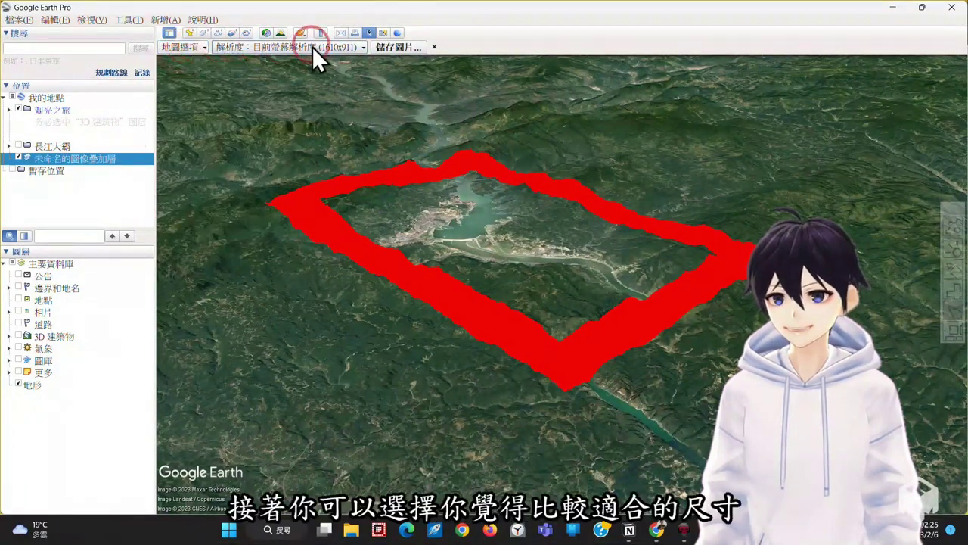
{"action": "left_click", "coordinate": [359, 50]}
{"action": "left_click", "coordinate": [338, 98]}
{"action": "left_click", "coordinate": [381, 52]}
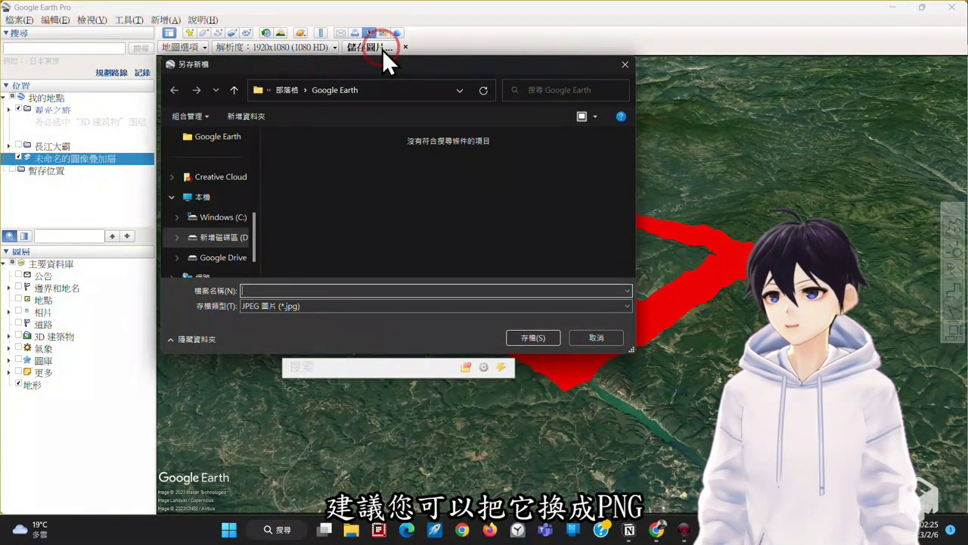
{"action": "left_click", "coordinate": [399, 307]}
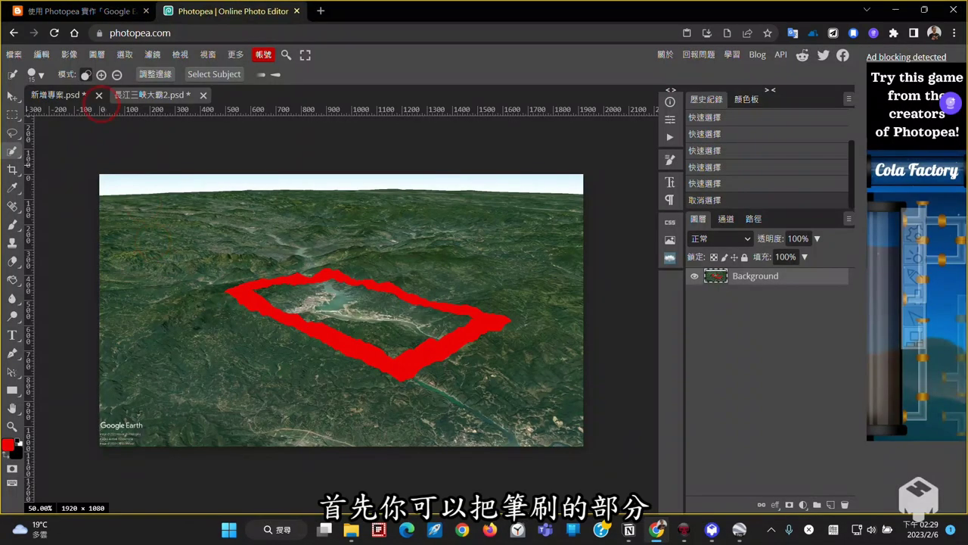
Enlarge the Quick Selection brush to 143 px with 100% hardness.
{"action": "left_click", "coordinate": [41, 74]}
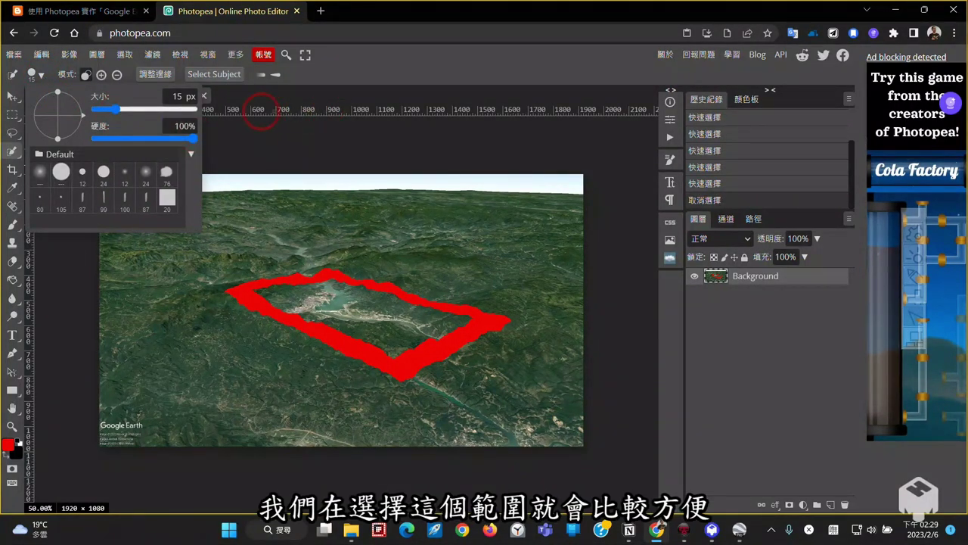
{"action": "left_click_drag", "start_coordinate": [117, 110], "coordinate": [144, 113]}
{"action": "left_click", "coordinate": [180, 127]}
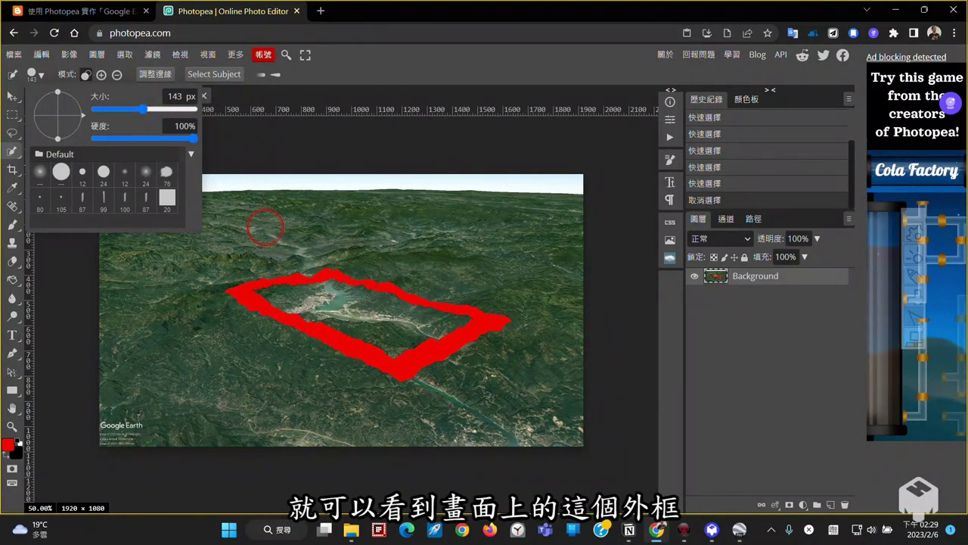
Quick-select the entire image, adding the missed patches near the image edges and the sky to the selection.
{"action": "left_click", "coordinate": [265, 227]}
{"action": "left_click", "coordinate": [98, 316]}
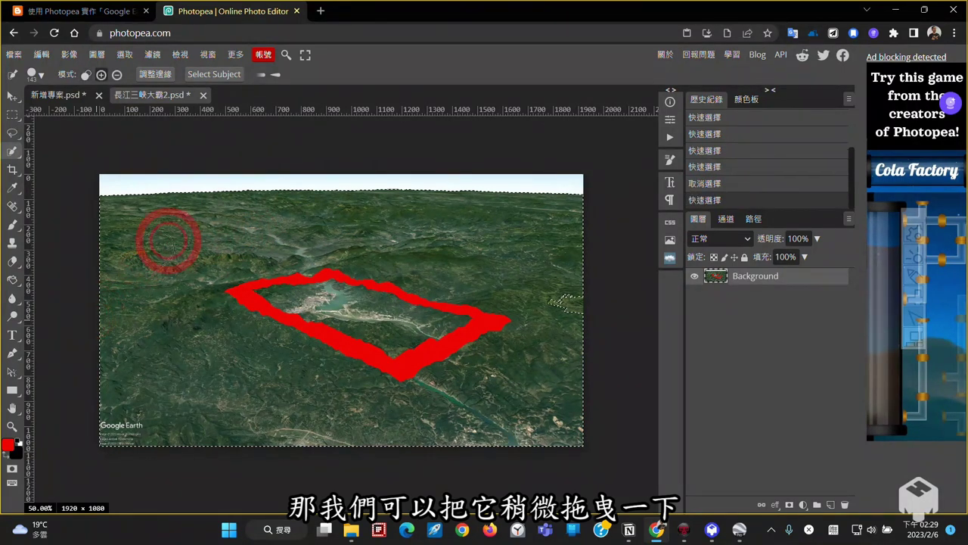
{"action": "left_click", "coordinate": [579, 309]}
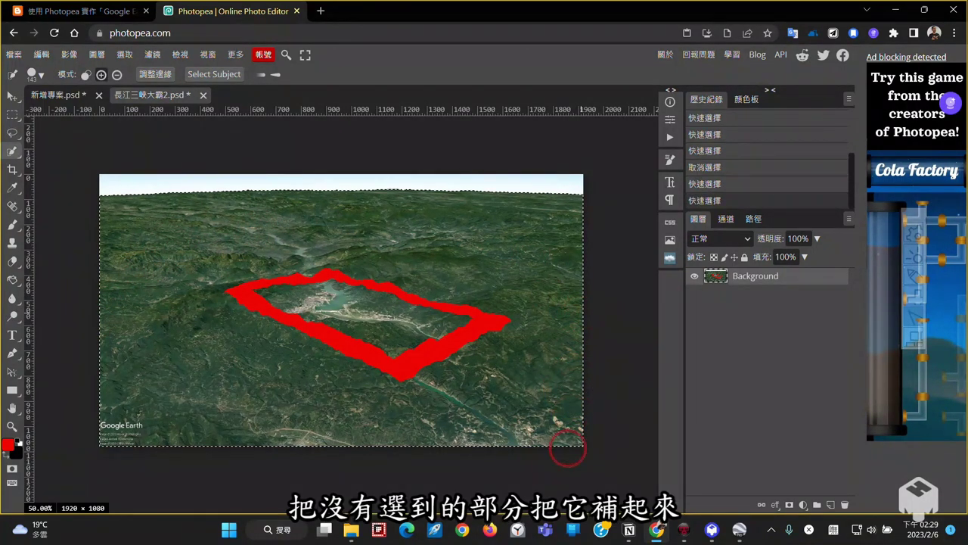
{"action": "left_click_drag", "start_coordinate": [112, 180], "coordinate": [204, 190]}
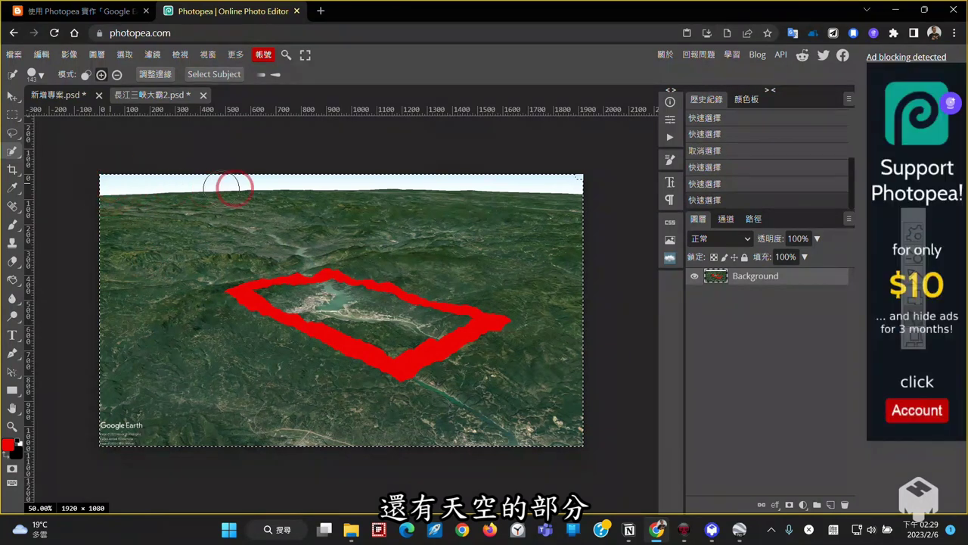
{"action": "left_click", "coordinate": [581, 180]}
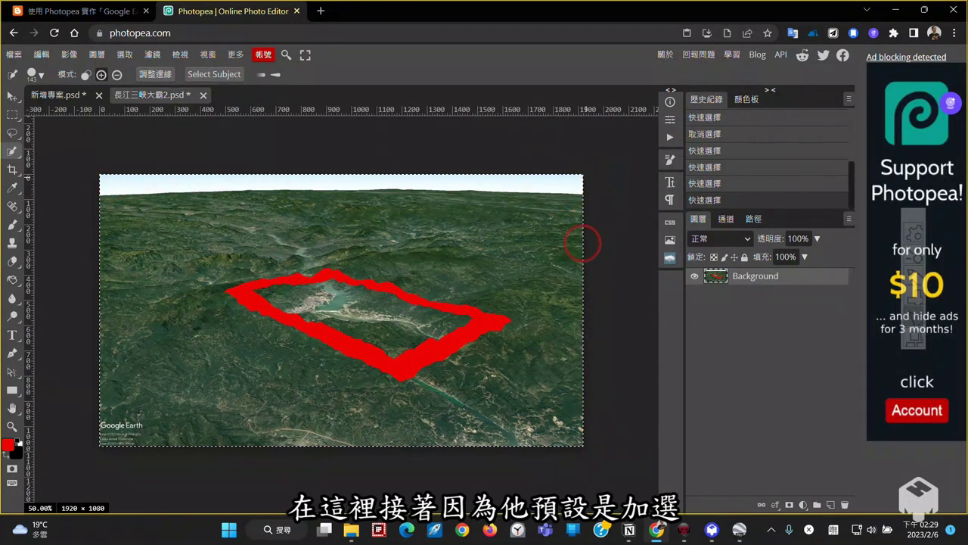
Subtract the terrain inside the red frame from the selection and delete everything around it.
{"action": "left_click", "coordinate": [117, 76]}
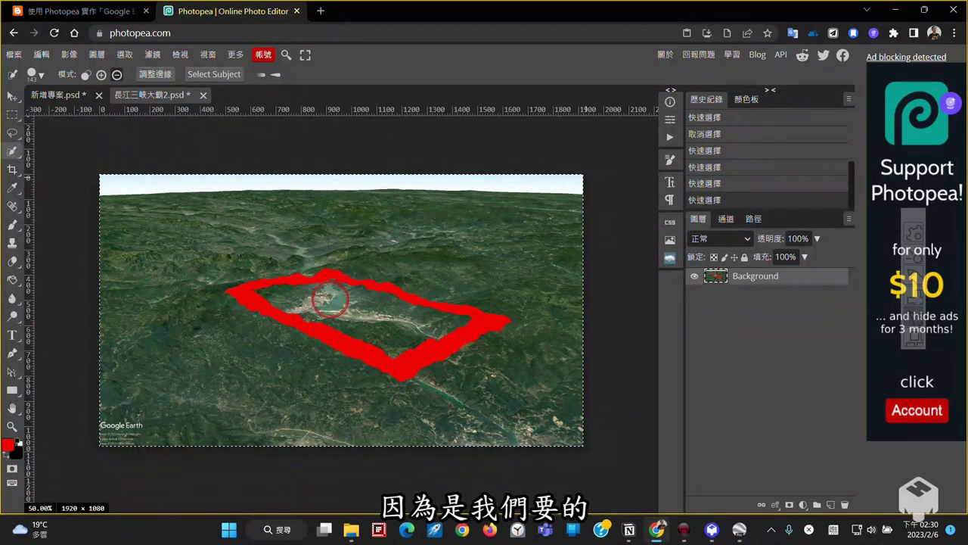
{"action": "left_click_drag", "start_coordinate": [338, 303], "coordinate": [376, 309]}
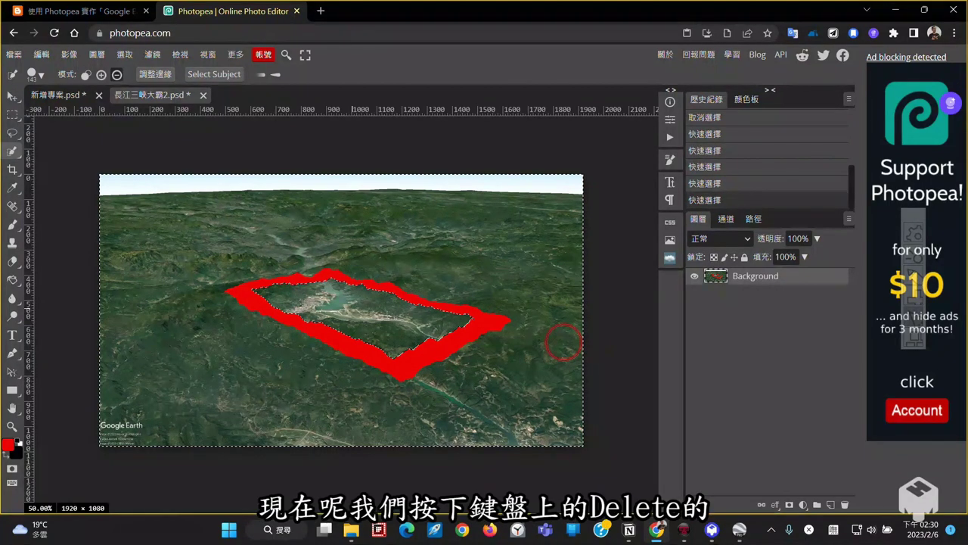
{"action": "key", "text": "Delete"}
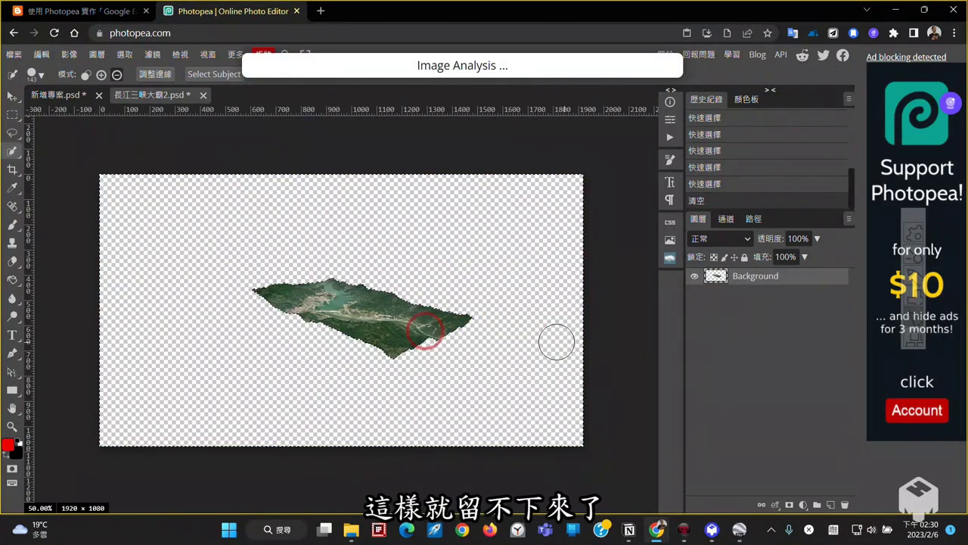
Clear the selection and examine the edges of the cut-out terrain up close.
{"action": "scroll", "coordinate": [371, 349], "scroll_direction": "up", "scroll_amount": 1}
{"action": "scroll", "coordinate": [348, 291], "scroll_direction": "up", "scroll_amount": 4}
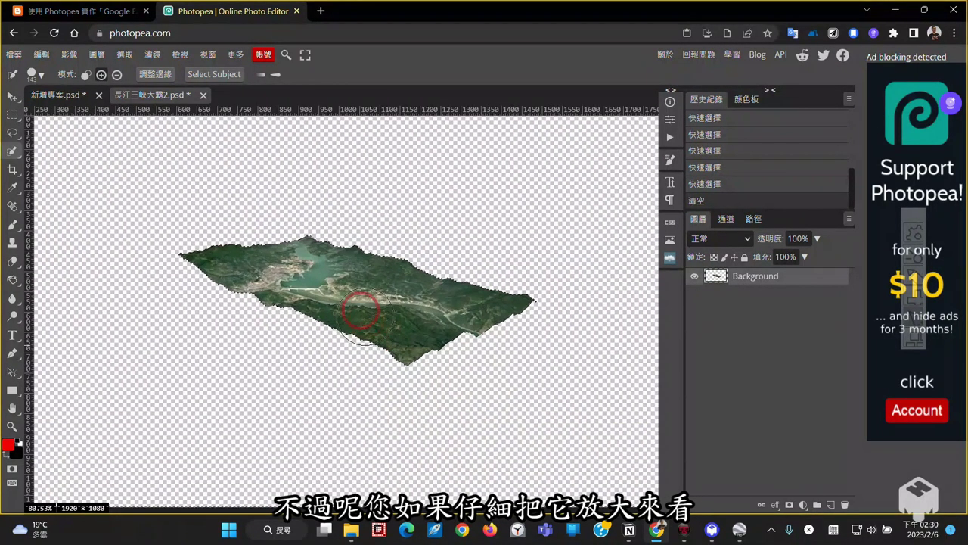
{"action": "scroll", "coordinate": [330, 289], "scroll_direction": "up", "scroll_amount": 1}
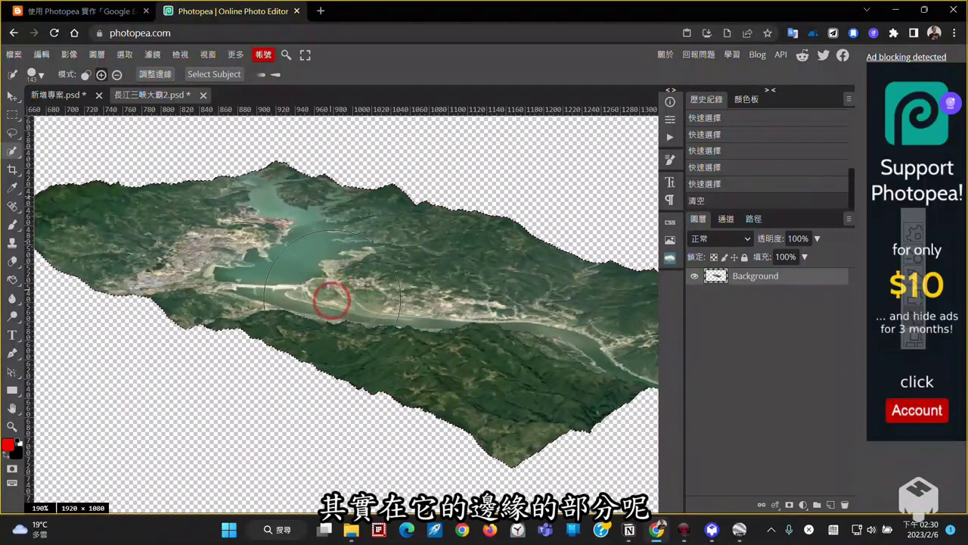
{"action": "key", "text": "ctrl+d"}
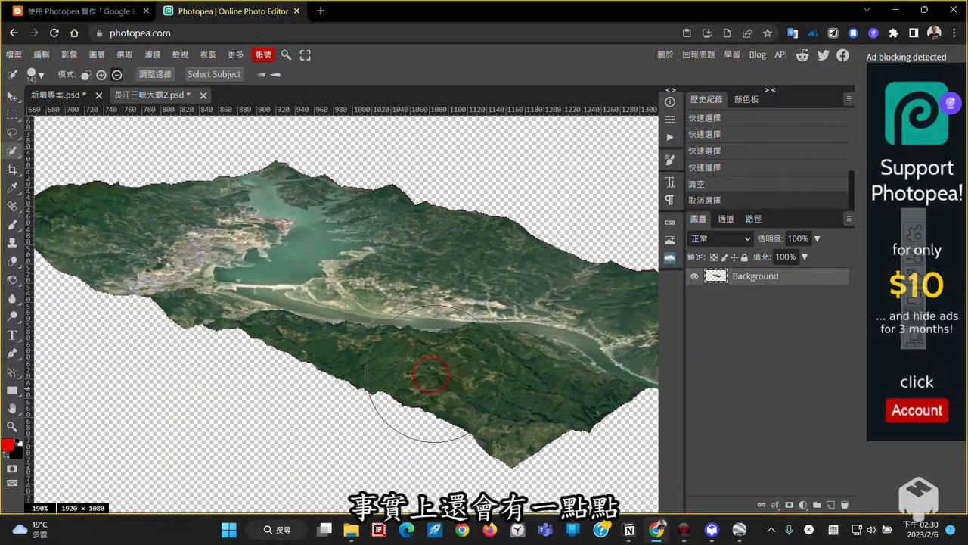
{"action": "scroll", "coordinate": [359, 356], "scroll_direction": "up", "scroll_amount": 1}
{"action": "scroll", "coordinate": [359, 356], "scroll_direction": "up", "scroll_amount": 2}
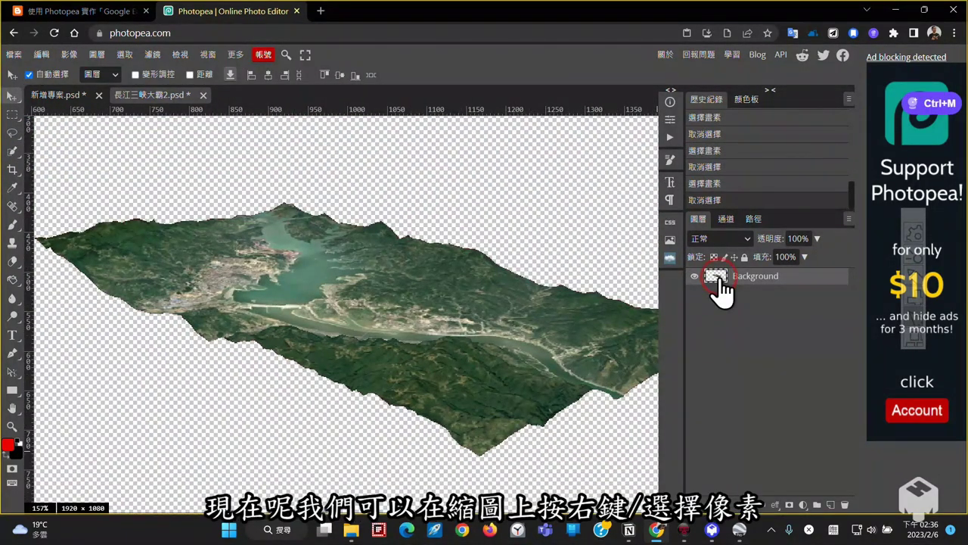
Load the pixels of the Background layer as a selection (選擇畫素).
{"action": "right_click", "coordinate": [716, 278]}
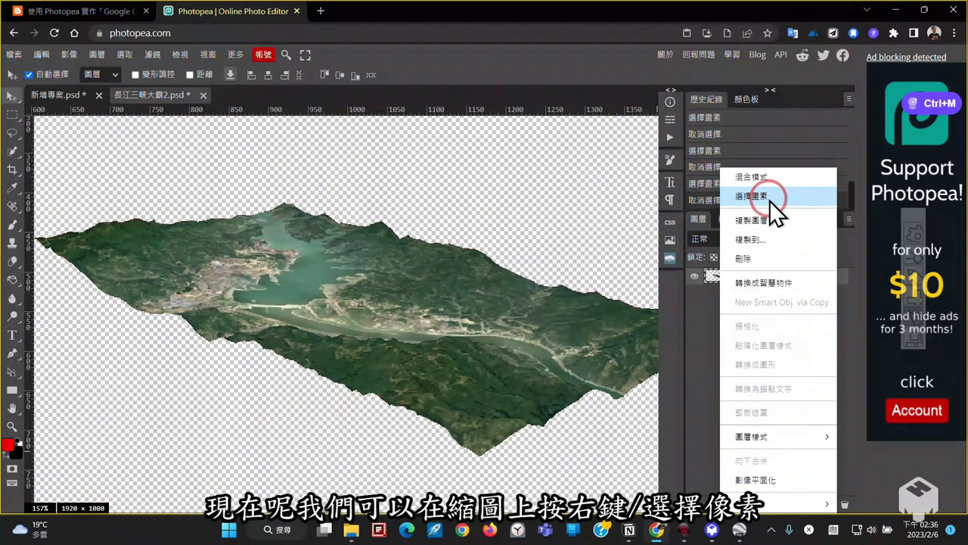
{"action": "left_click", "coordinate": [715, 278]}
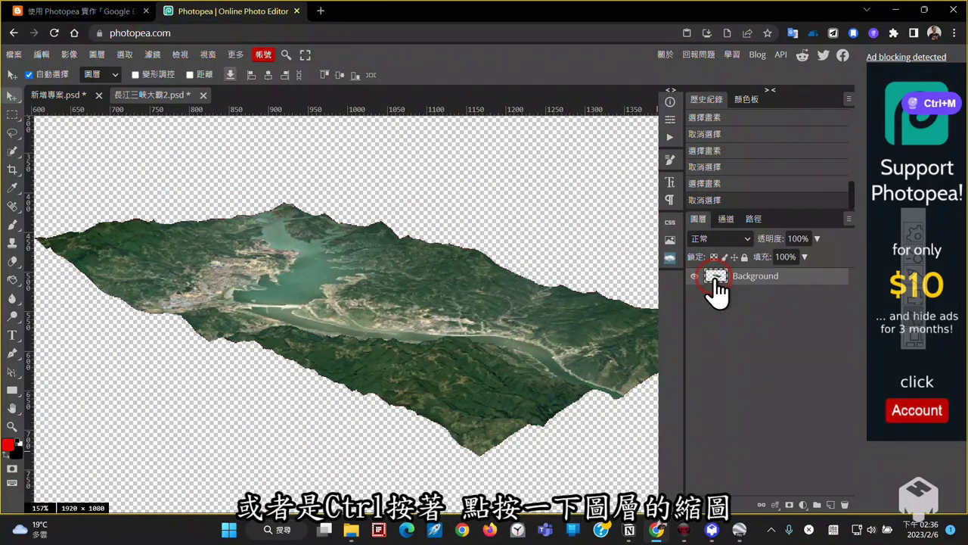
{"action": "left_click", "coordinate": [716, 277], "text": "ctrl"}
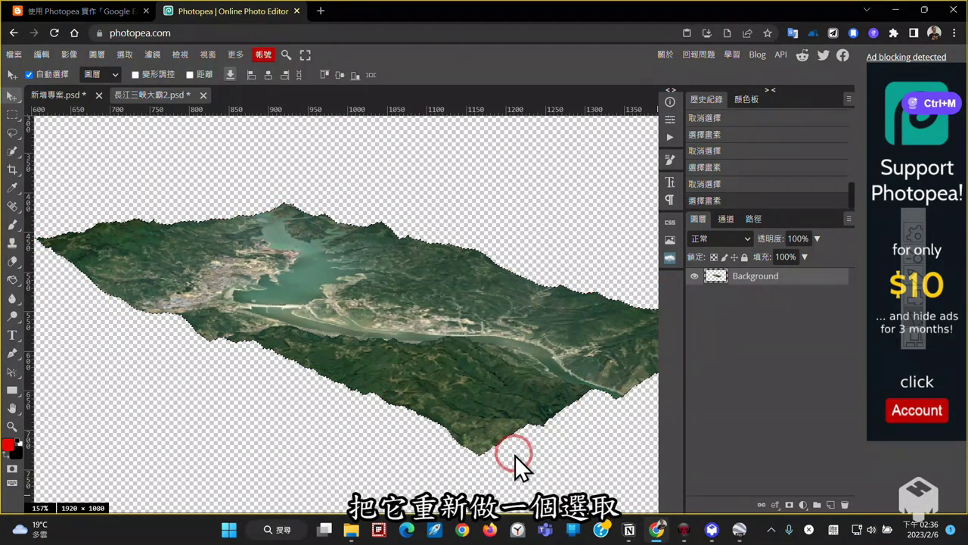
Convert the terrain selection to a 10 px border (邊框) and delete the pixels inside it.
{"action": "left_click", "coordinate": [124, 55]}
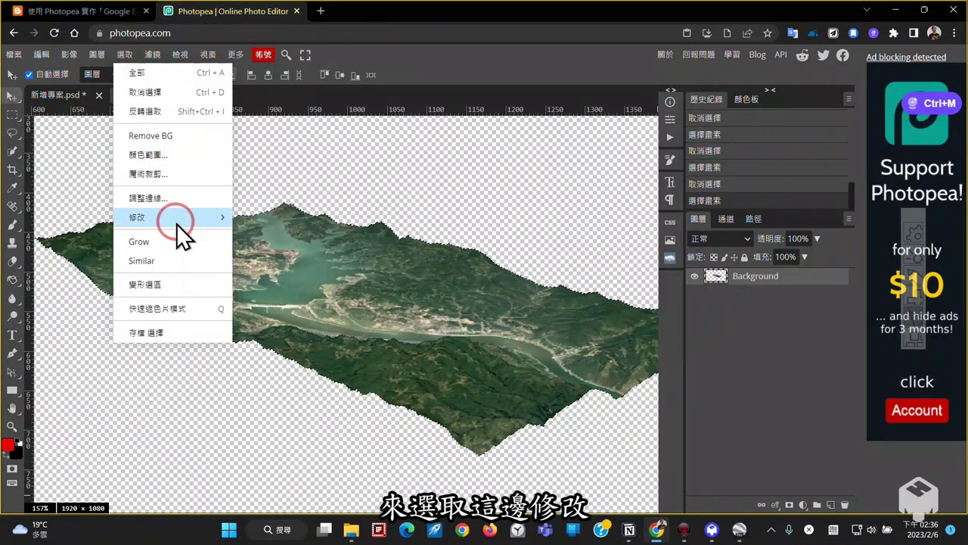
{"action": "mouse_move", "coordinate": [176, 220]}
{"action": "left_click", "coordinate": [283, 223]}
{"action": "double_click", "coordinate": [155, 177]}
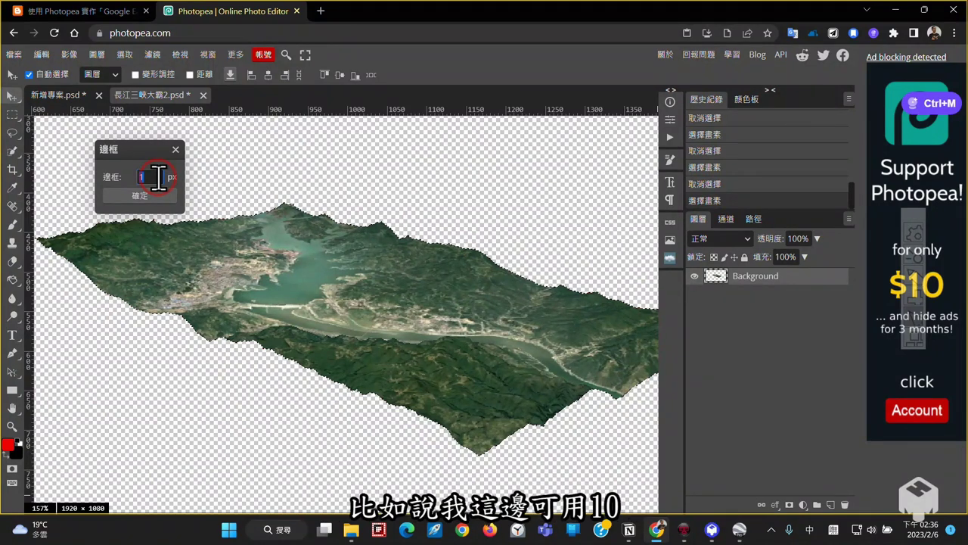
{"action": "type", "text": "10"}
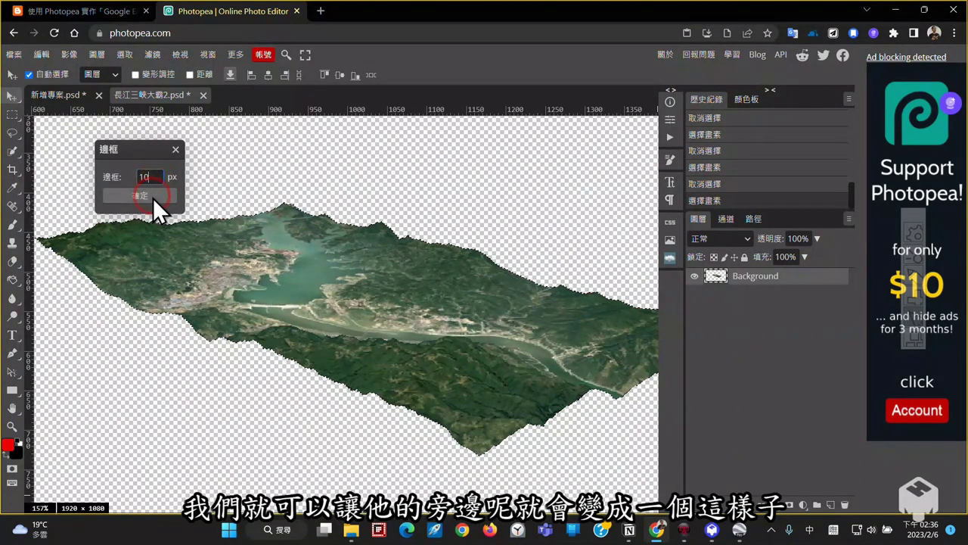
{"action": "left_click", "coordinate": [140, 195]}
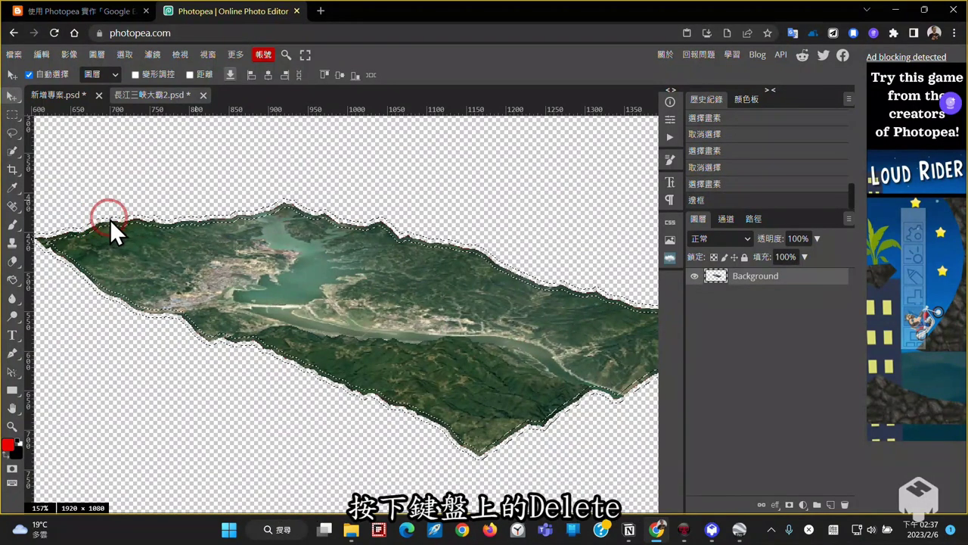
{"action": "key", "text": "Delete"}
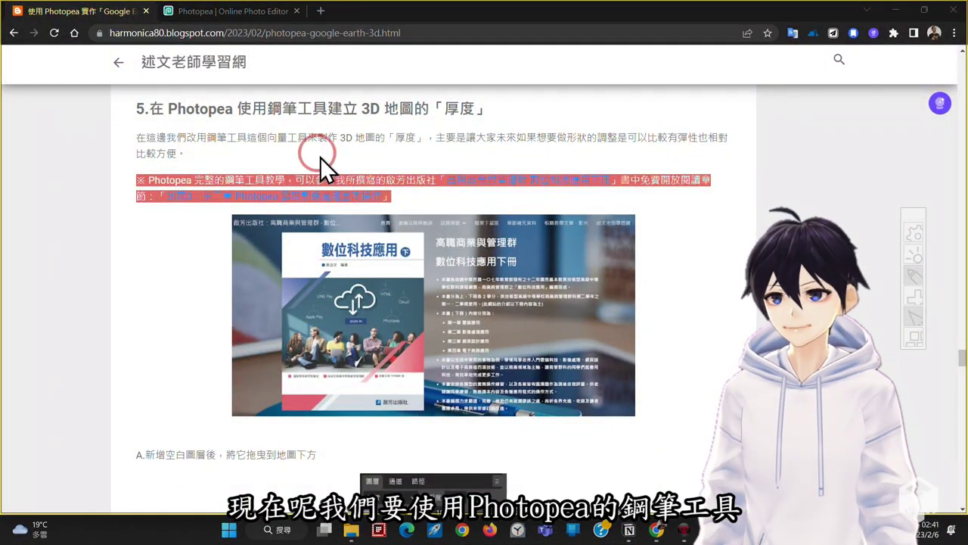
Read the blog tutorial's section on building the 3D map's thickness with the Pen tool, marking its key phrases.
{"action": "left_click_drag", "start_coordinate": [311, 117], "coordinate": [343, 120]}
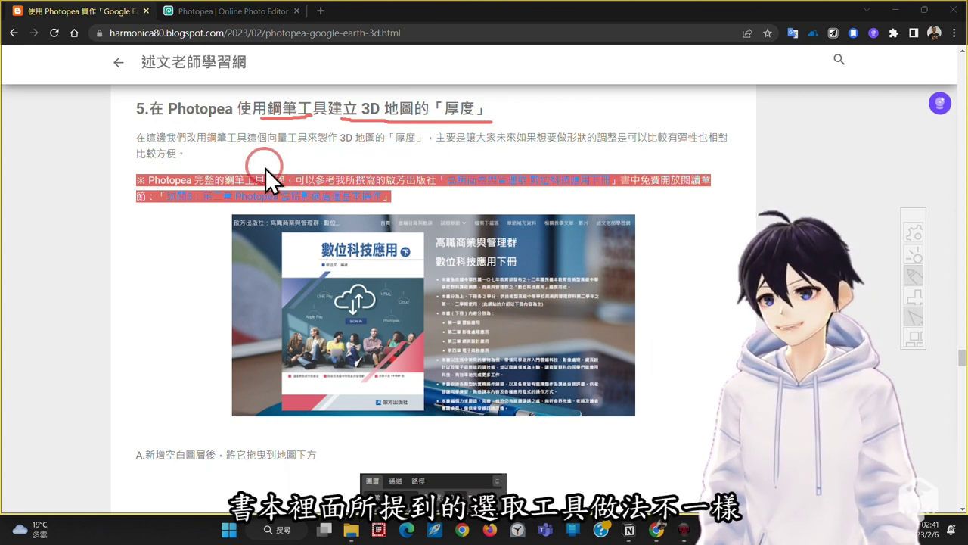
{"action": "mouse_move", "coordinate": [296, 158]}
{"action": "left_mouse_down"}
{"action": "mouse_move", "coordinate": [281, 162]}
{"action": "mouse_move", "coordinate": [247, 134]}
{"action": "left_mouse_up"}
{"action": "left_click_drag", "start_coordinate": [344, 126], "coordinate": [270, 165]}
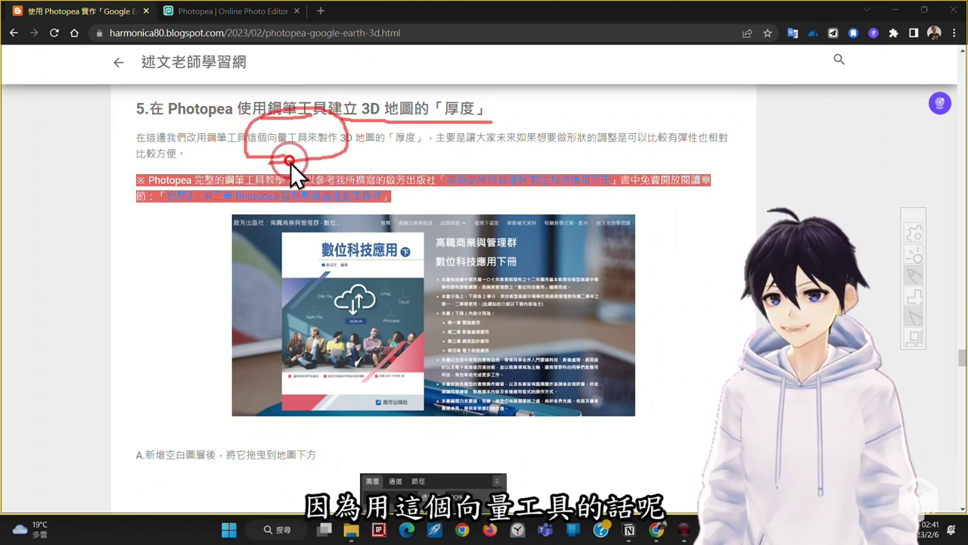
{"action": "left_click_drag", "start_coordinate": [508, 151], "coordinate": [722, 155]}
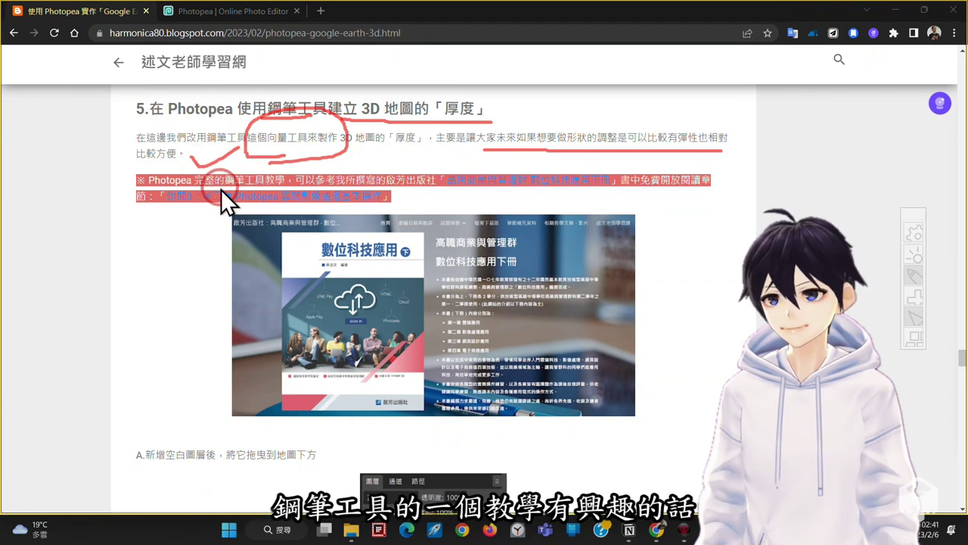
{"action": "mouse_move", "coordinate": [219, 187]}
{"action": "left_mouse_down"}
{"action": "mouse_move", "coordinate": [244, 156]}
{"action": "mouse_move", "coordinate": [300, 174]}
{"action": "left_mouse_up"}
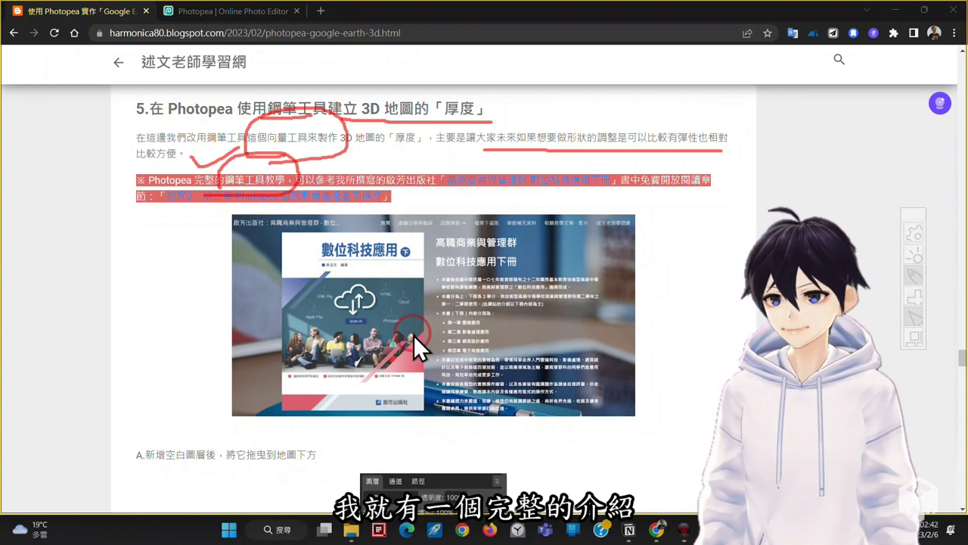
{"action": "scroll", "coordinate": [656, 452], "scroll_direction": "down", "scroll_amount": 15}
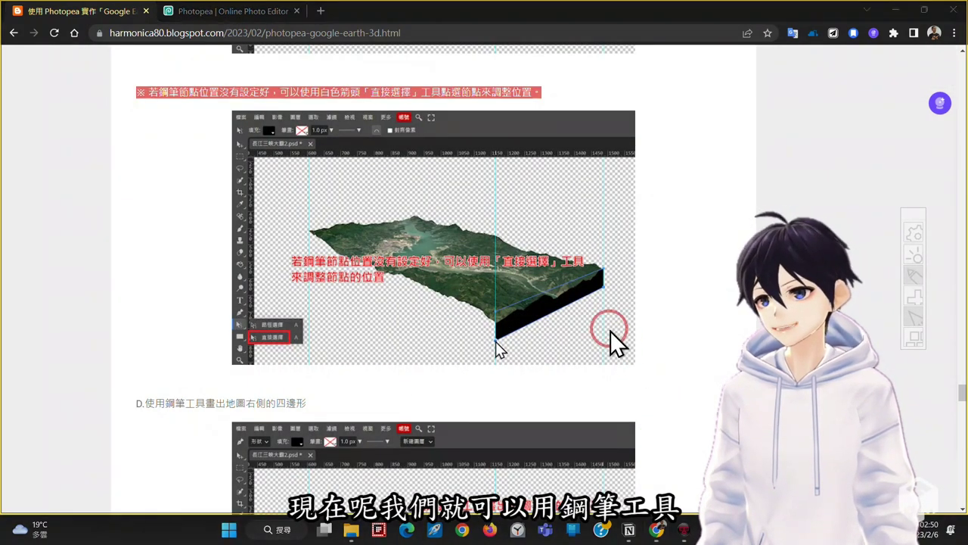
{"action": "mouse_move", "coordinate": [598, 339]}
{"action": "left_mouse_down"}
{"action": "mouse_move", "coordinate": [489, 365]}
{"action": "mouse_move", "coordinate": [473, 296]}
{"action": "mouse_move", "coordinate": [551, 234]}
{"action": "mouse_move", "coordinate": [615, 237]}
{"action": "mouse_move", "coordinate": [636, 323]}
{"action": "mouse_move", "coordinate": [583, 362]}
{"action": "left_mouse_up"}
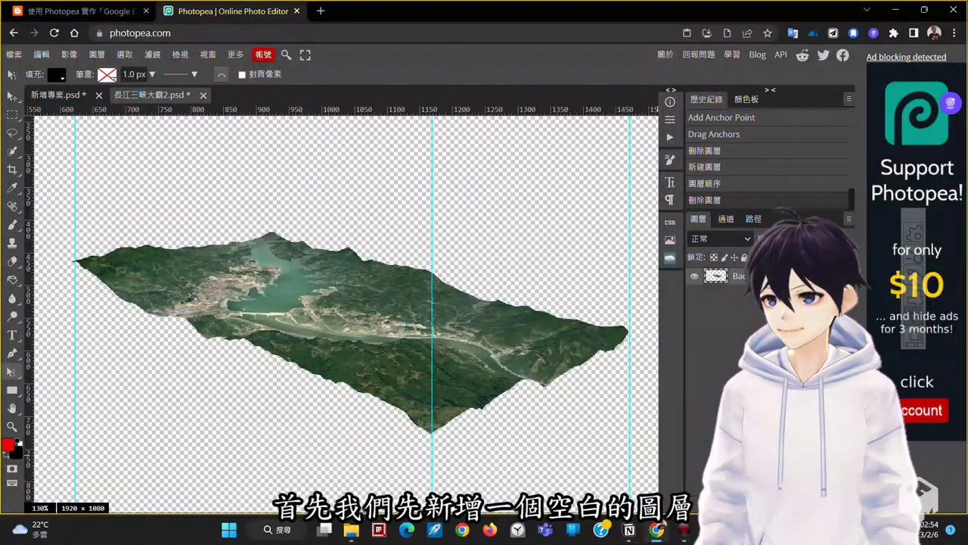
Switch to Photopea and add a blank layer beneath the Background terrain layer.
{"action": "key", "text": "ctrl+shift+n"}
{"action": "left_click_drag", "start_coordinate": [719, 275], "coordinate": [748, 303]}
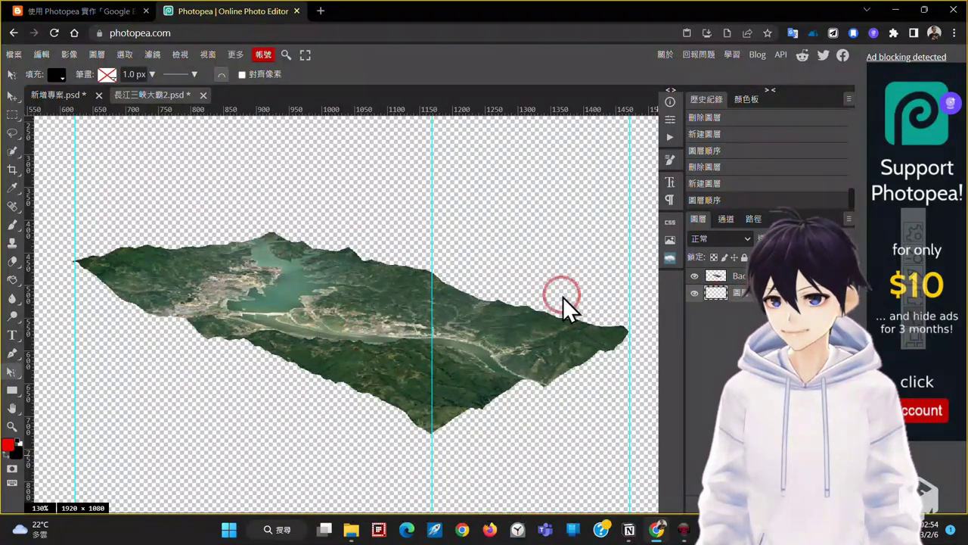
Draw a black four-sided Pen shape below the terrain's front-right edge, between the middle and right vertical guides.
{"action": "left_click", "coordinate": [12, 359]}
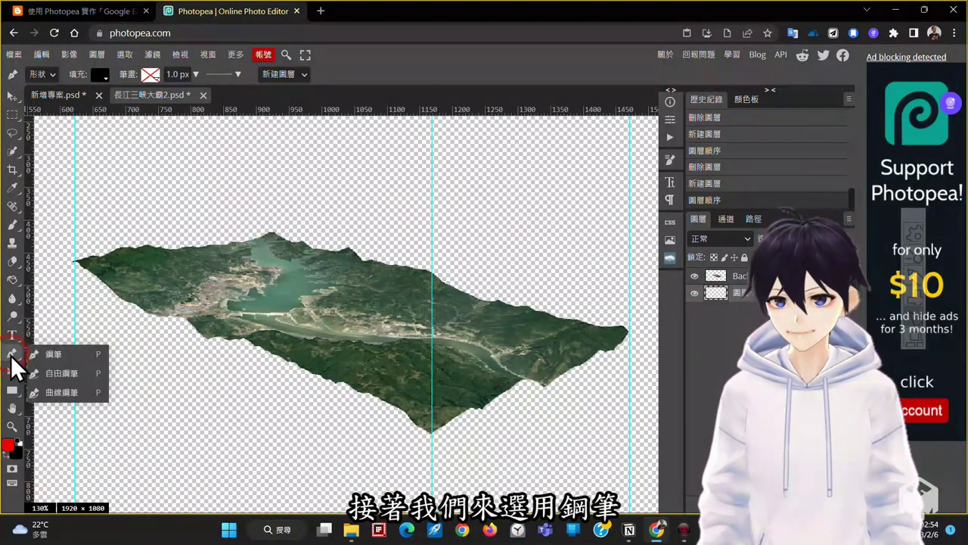
{"action": "left_click", "coordinate": [623, 330]}
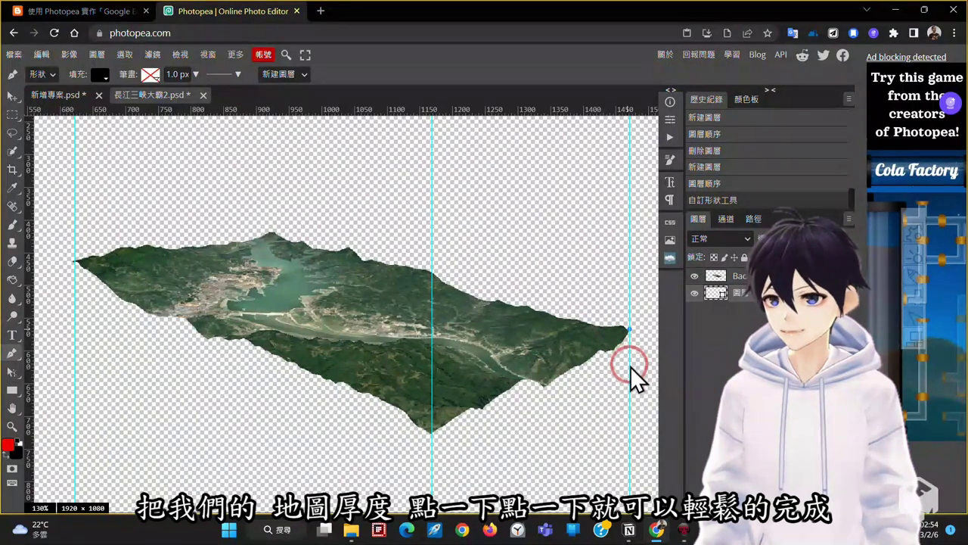
{"action": "left_click", "coordinate": [630, 366]}
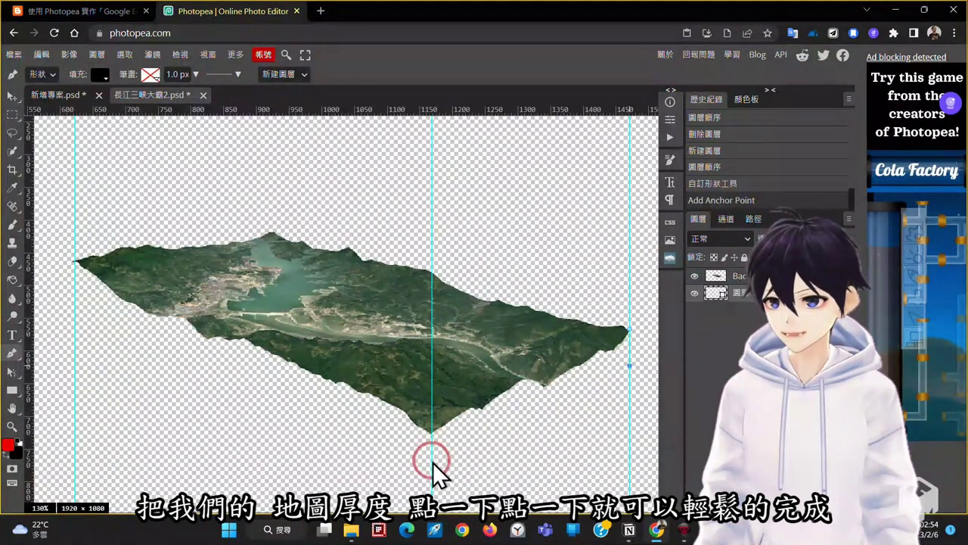
{"action": "left_click", "coordinate": [432, 437]}
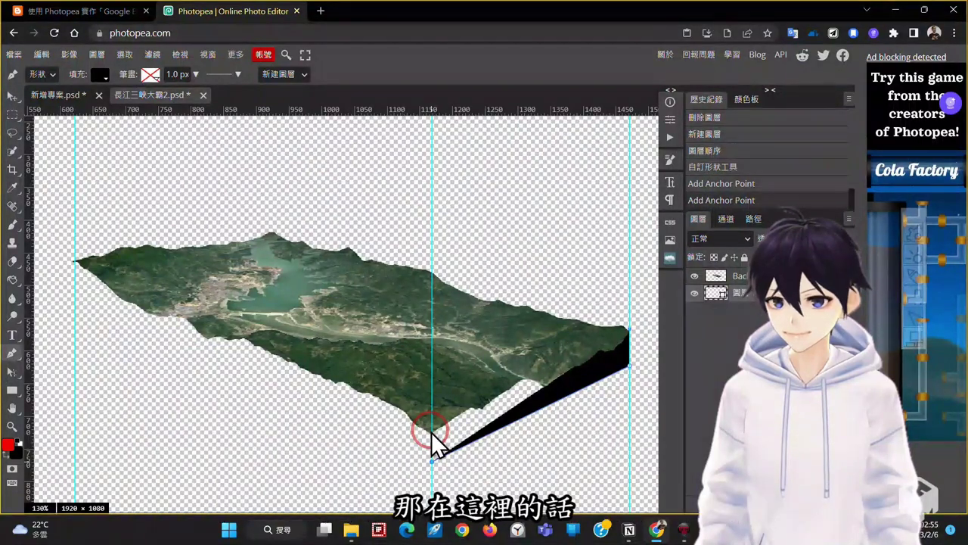
{"action": "left_click", "coordinate": [431, 446]}
{"action": "left_click", "coordinate": [449, 433]}
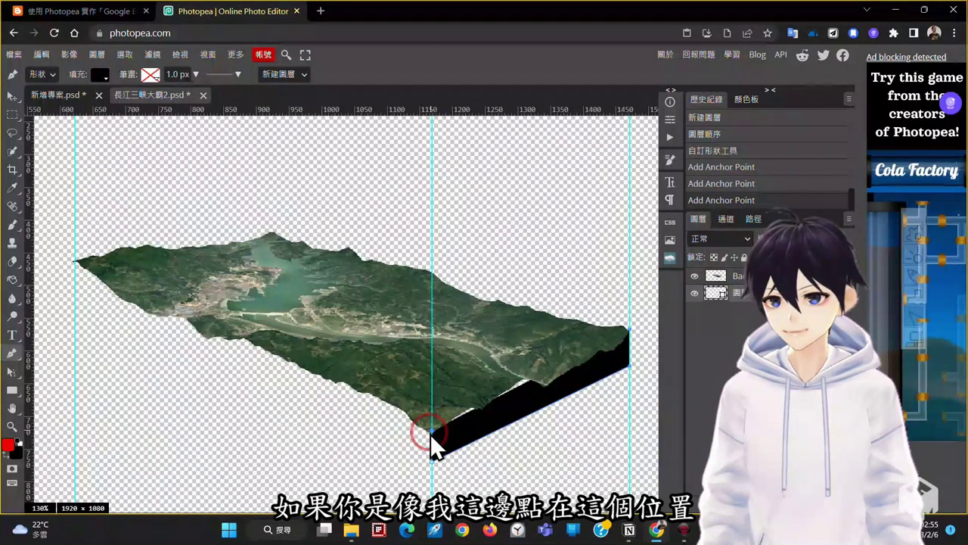
{"action": "left_click", "coordinate": [486, 394]}
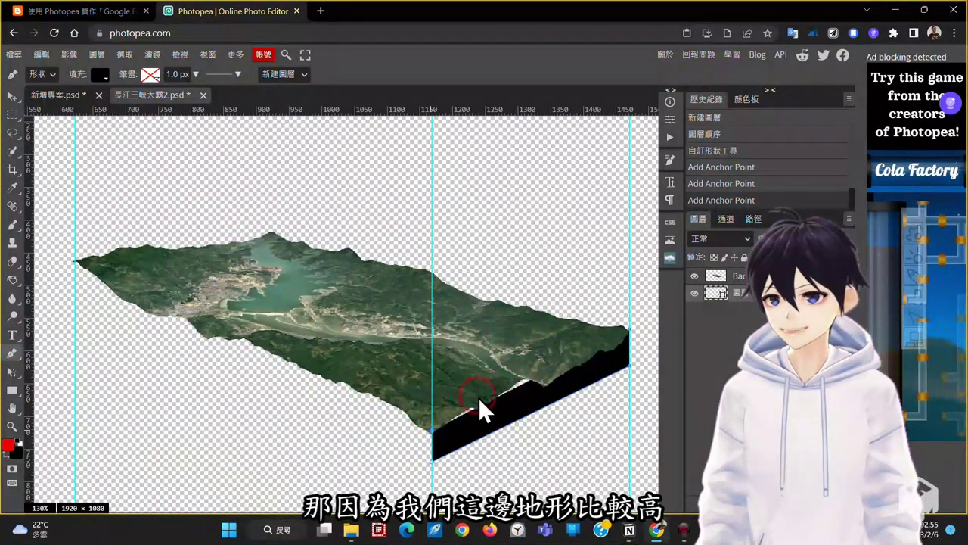
{"action": "left_click", "coordinate": [494, 390]}
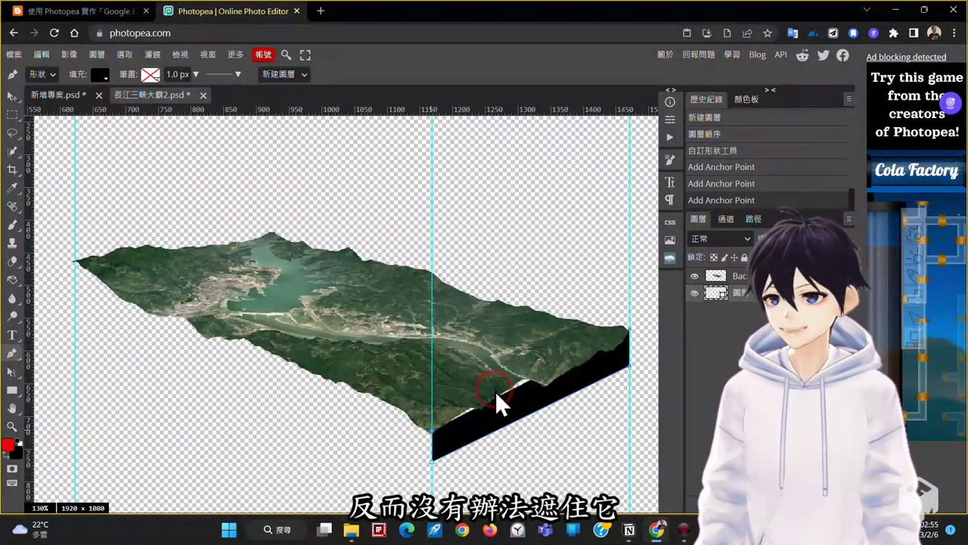
With Direct Selection (直接選擇), raise the black shape's upper anchor along the middle guide to close the gap beneath the terrain edge.
{"action": "left_click", "coordinate": [12, 369]}
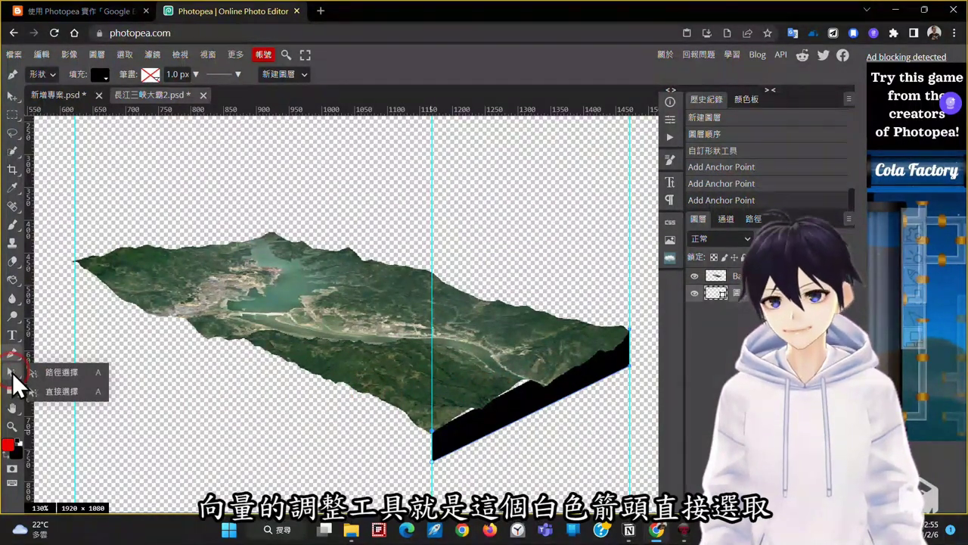
{"action": "left_click", "coordinate": [29, 391]}
{"action": "left_click", "coordinate": [56, 394]}
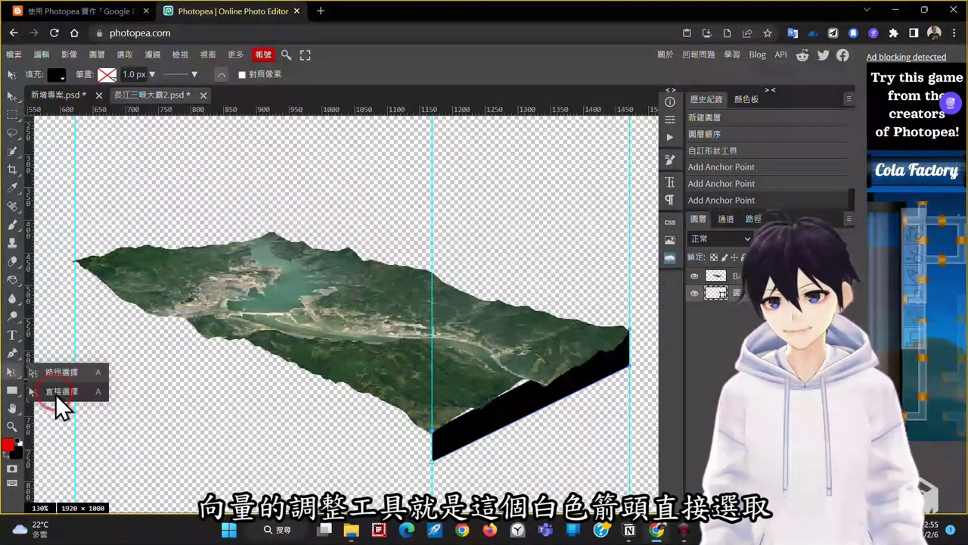
{"action": "left_click", "coordinate": [430, 432]}
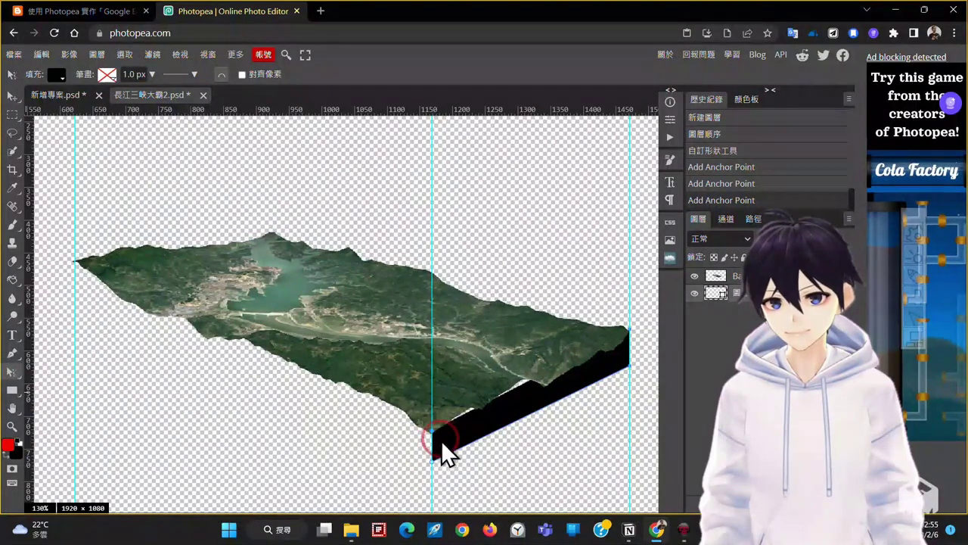
{"action": "left_click_drag", "start_coordinate": [431, 429], "coordinate": [432, 414]}
{"action": "left_click", "coordinate": [732, 299]}
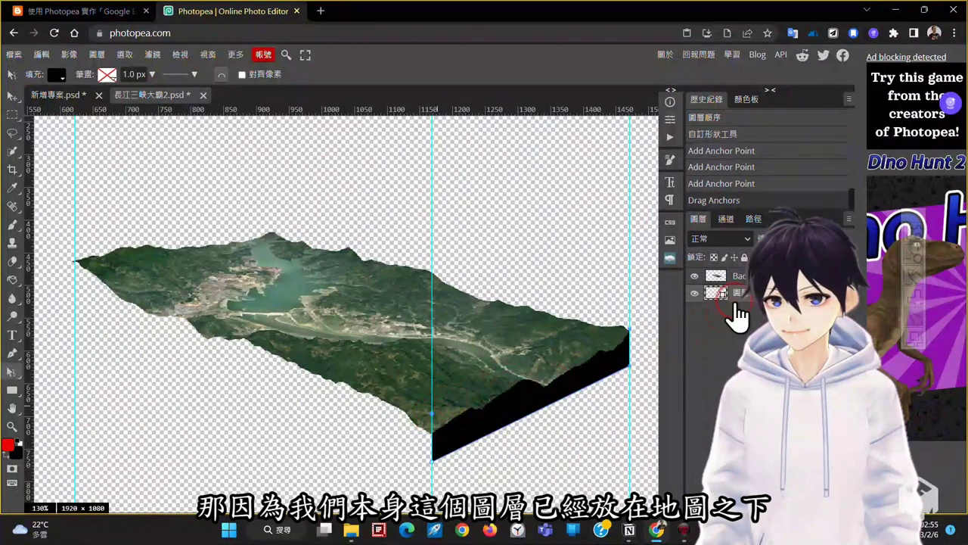
Adjust the black shape's thickness by lowering its bottom anchor on the middle guide slightly and raising the one on the right guide.
{"action": "left_click", "coordinate": [432, 409]}
{"action": "left_click_drag", "start_coordinate": [610, 374], "coordinate": [612, 350]}
{"action": "left_click", "coordinate": [620, 460]}
{"action": "mouse_move", "coordinate": [432, 459]}
{"action": "left_mouse_down"}
{"action": "mouse_move", "coordinate": [430, 483]}
{"action": "mouse_move", "coordinate": [431, 468]}
{"action": "left_mouse_up"}
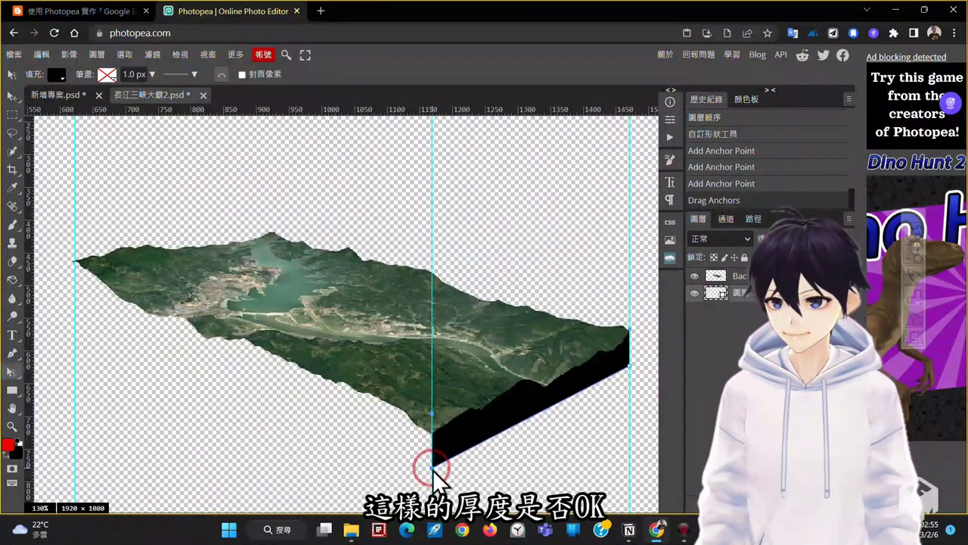
{"action": "left_click", "coordinate": [629, 383]}
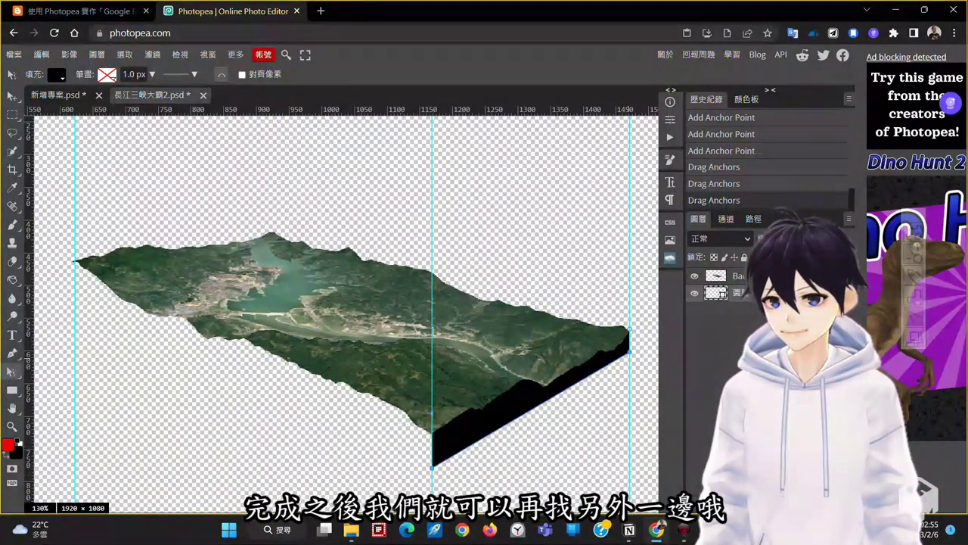
On a new blank layer, draw a black four-sided Pen shape below the terrain's front-left edge, raising its upper middle-guide anchor to close the gap.
{"action": "left_click", "coordinate": [816, 505]}
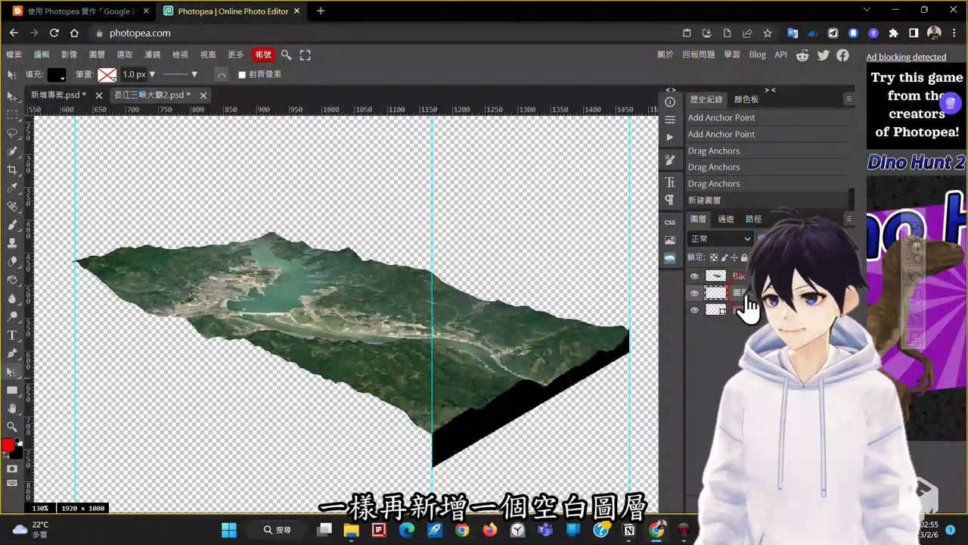
{"action": "left_click", "coordinate": [13, 353]}
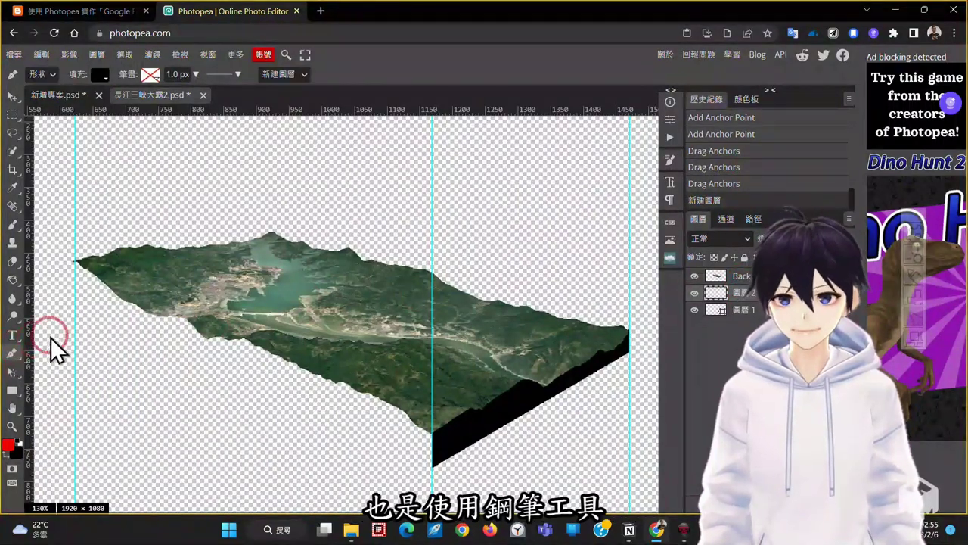
{"action": "left_click", "coordinate": [73, 260]}
{"action": "left_click", "coordinate": [75, 297]}
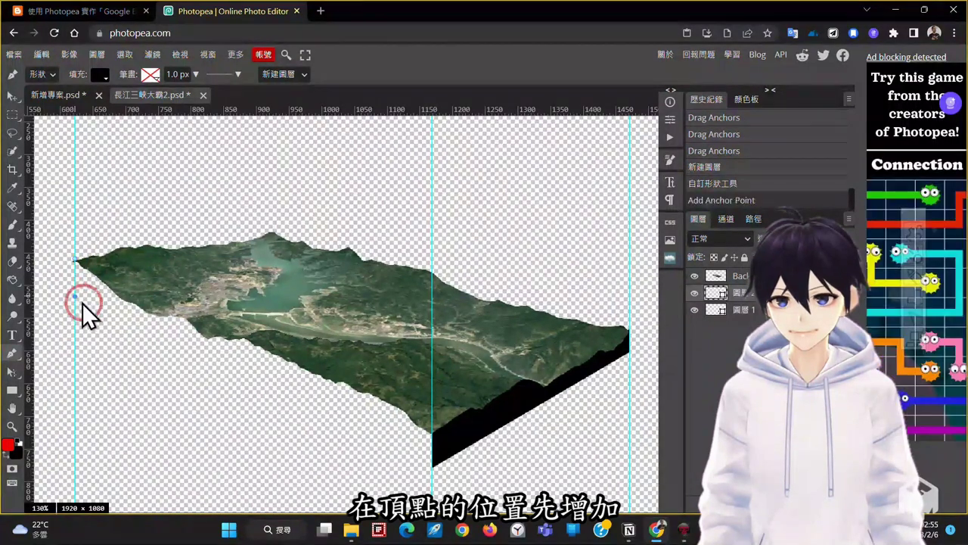
{"action": "left_click", "coordinate": [431, 464]}
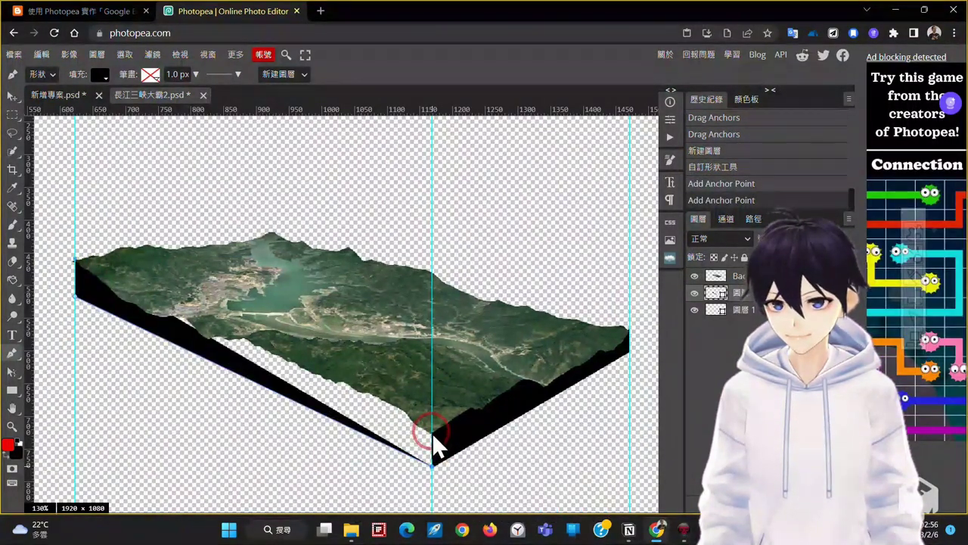
{"action": "left_click", "coordinate": [432, 434]}
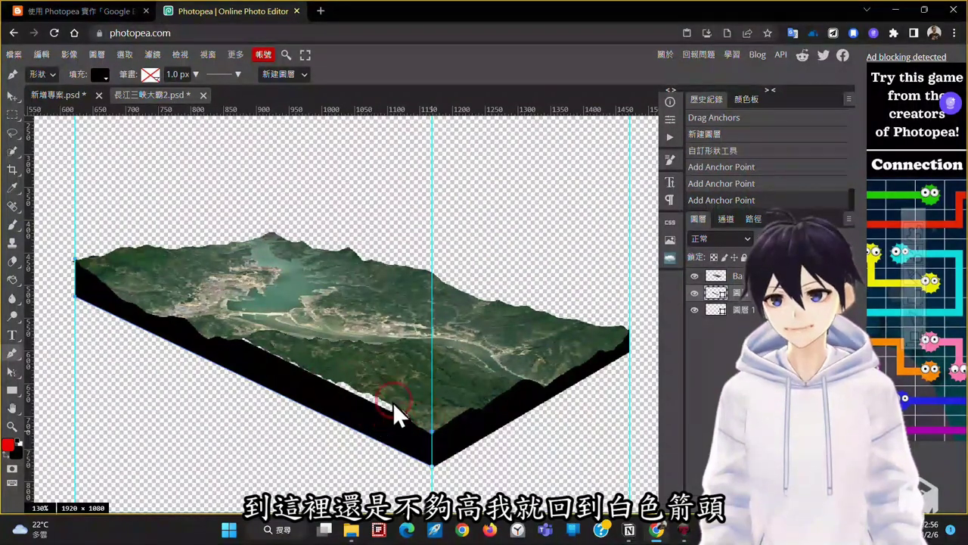
{"action": "left_click", "coordinate": [12, 372]}
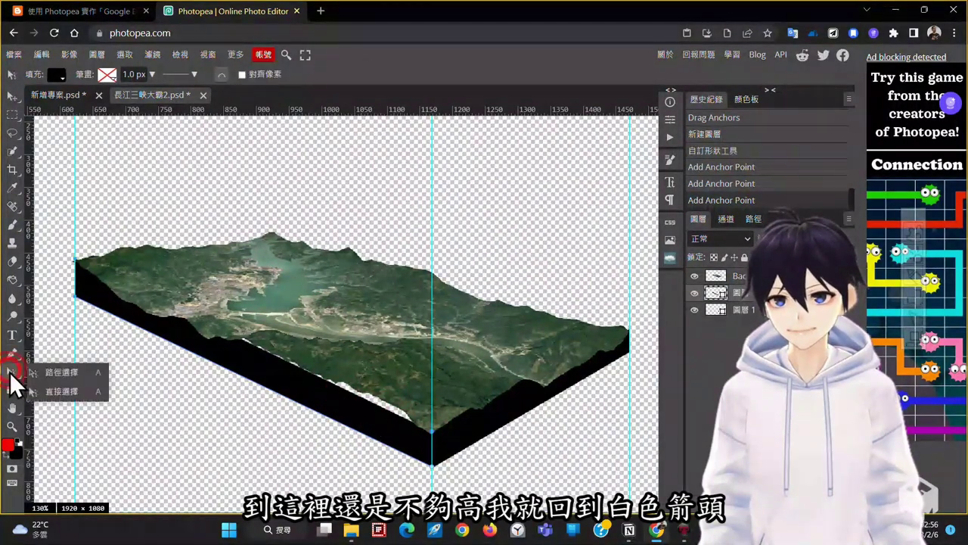
{"action": "left_click_drag", "start_coordinate": [428, 434], "coordinate": [433, 425]}
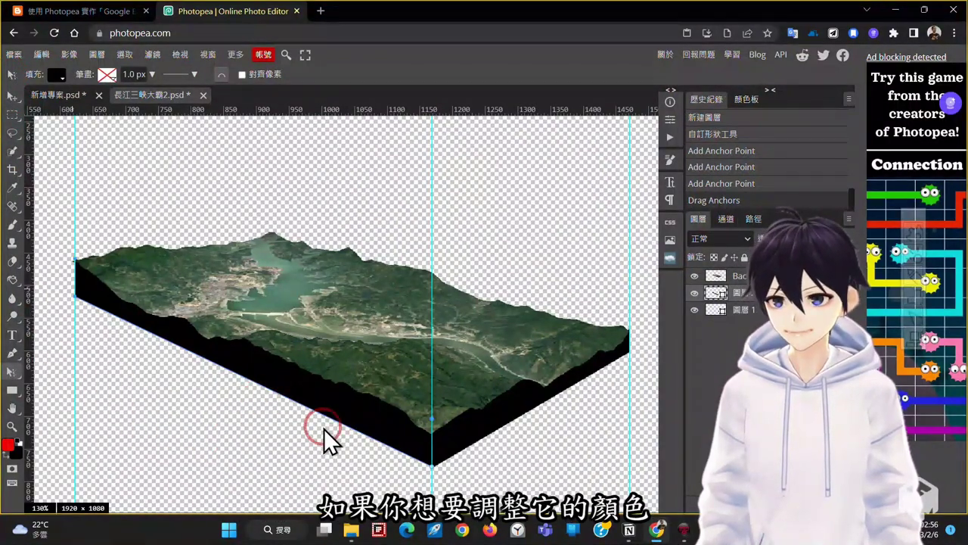
Change the fill of the right-hand thickness shape on 圖層 1 to a solid red chosen in the colour picker.
{"action": "left_click", "coordinate": [717, 310]}
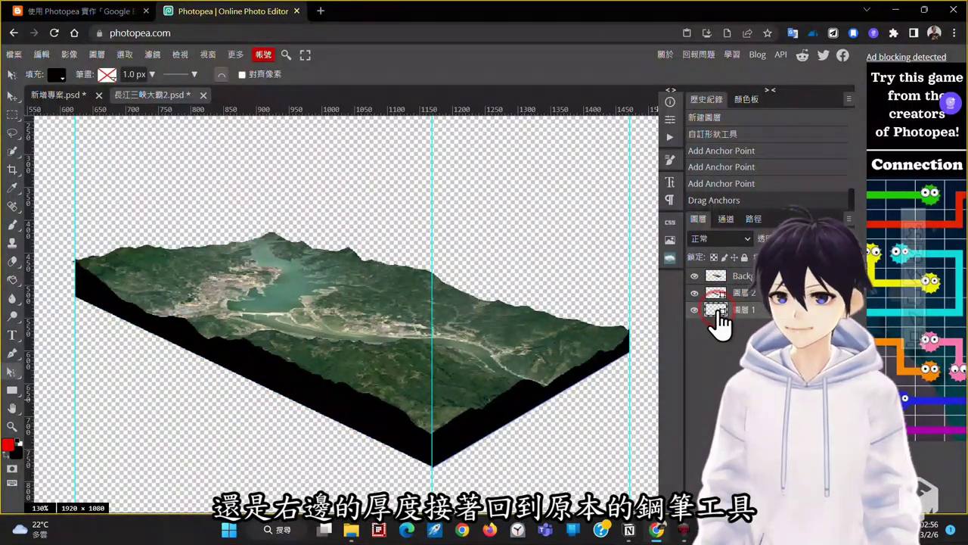
{"action": "left_click", "coordinate": [12, 353]}
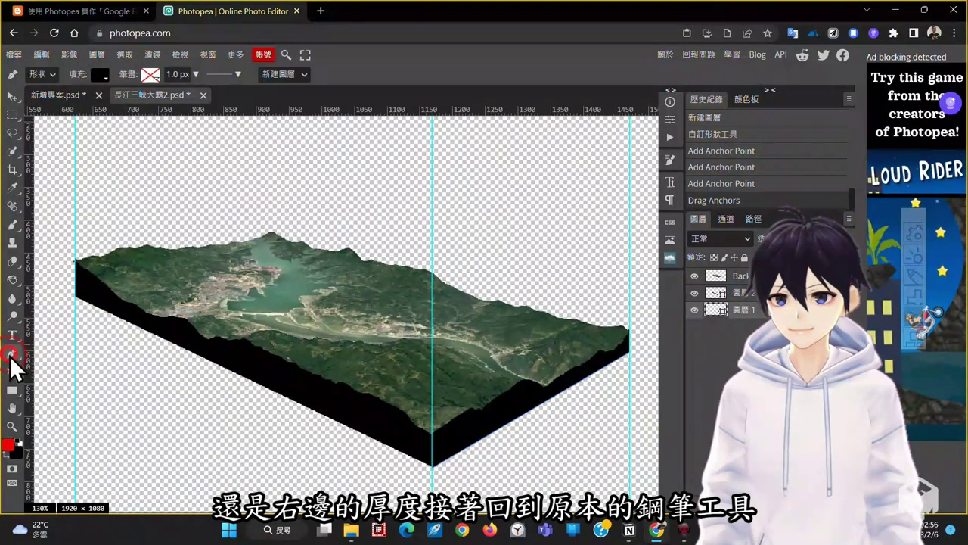
{"action": "left_click", "coordinate": [101, 80]}
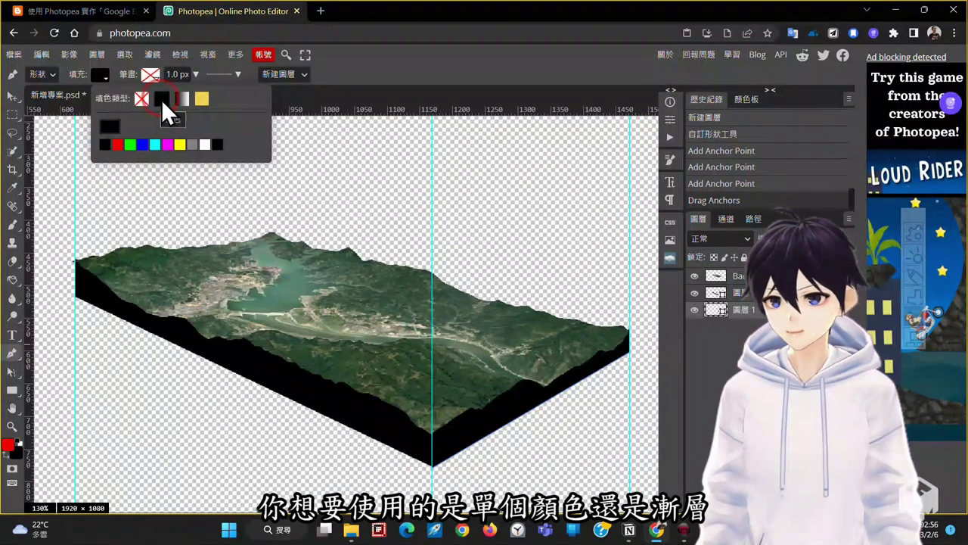
{"action": "left_click", "coordinate": [184, 99]}
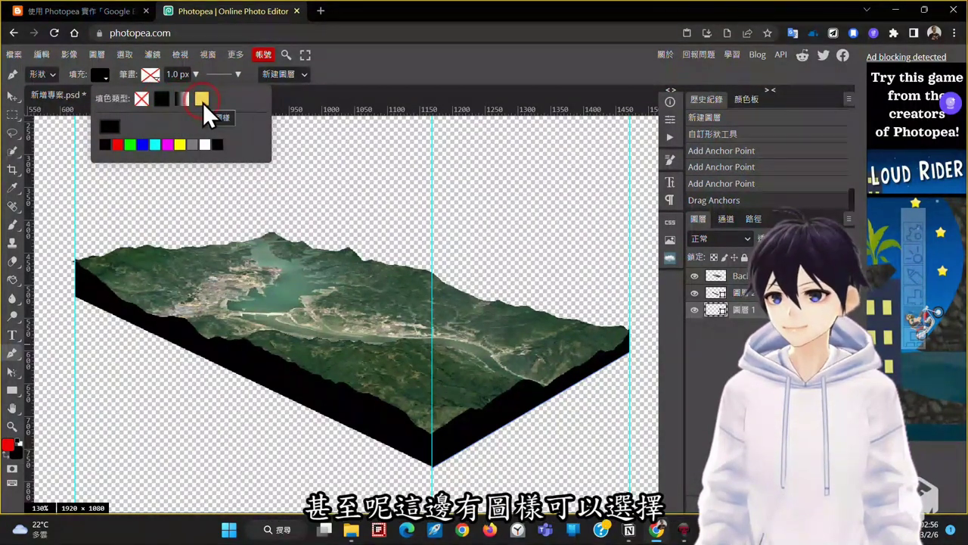
{"action": "left_click", "coordinate": [121, 123]}
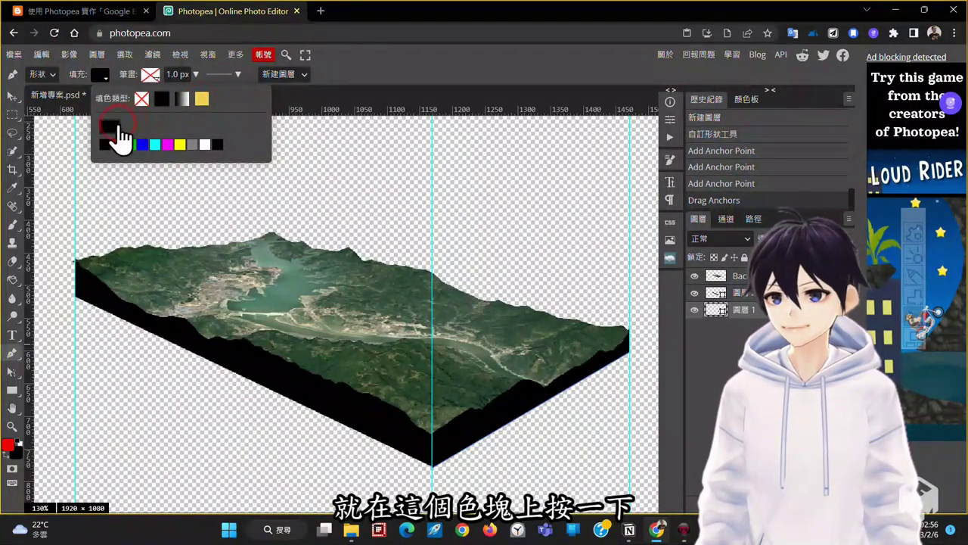
{"action": "left_click", "coordinate": [110, 128]}
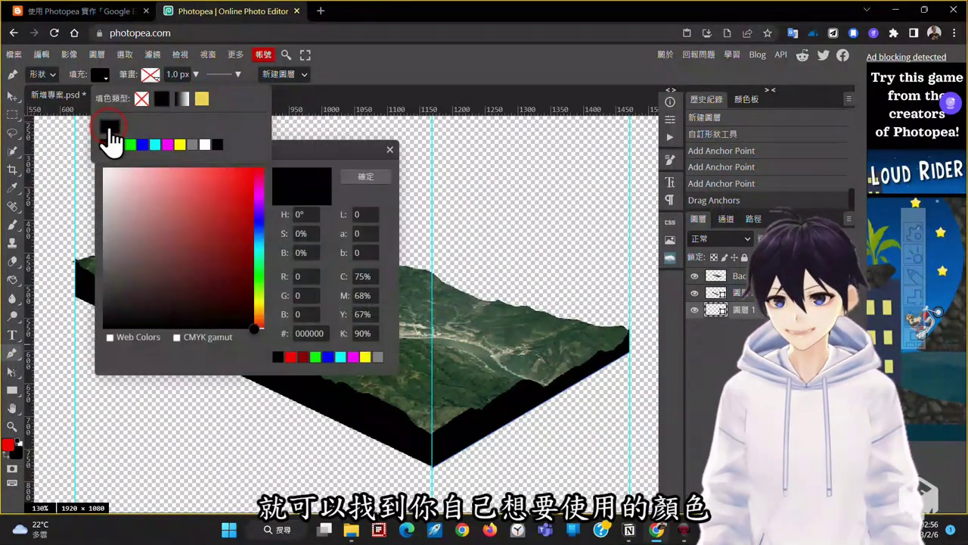
{"action": "left_click_drag", "start_coordinate": [242, 191], "coordinate": [236, 216]}
{"action": "left_click", "coordinate": [366, 177]}
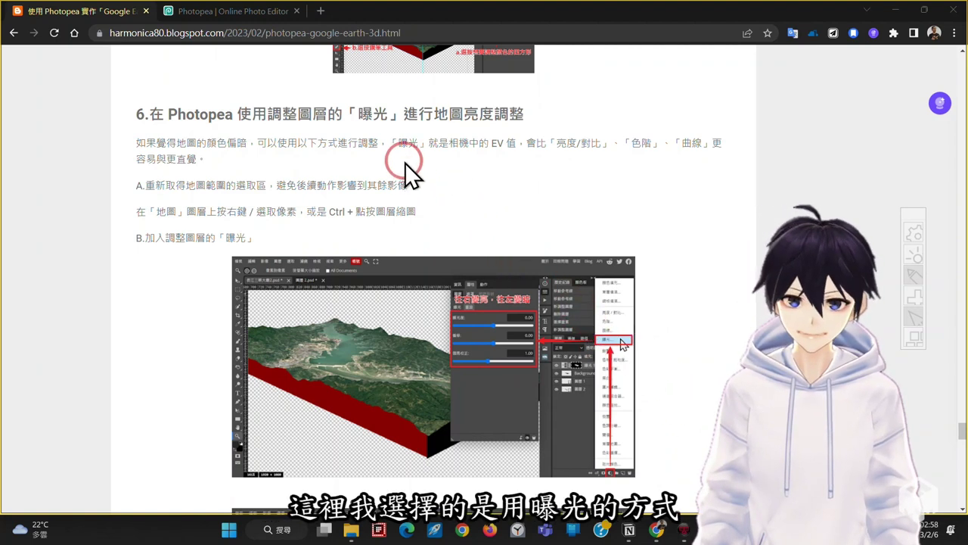
Read the blog tutorial's section 6 on brightening the map with an Exposure (曝光) adjustment layer, marking its key phrases.
{"action": "mouse_move", "coordinate": [519, 123]}
{"action": "left_mouse_down"}
{"action": "mouse_move", "coordinate": [527, 148]}
{"action": "mouse_move", "coordinate": [384, 160]}
{"action": "mouse_move", "coordinate": [479, 180]}
{"action": "mouse_move", "coordinate": [501, 168]}
{"action": "mouse_move", "coordinate": [488, 153]}
{"action": "mouse_move", "coordinate": [603, 156]}
{"action": "left_mouse_up"}
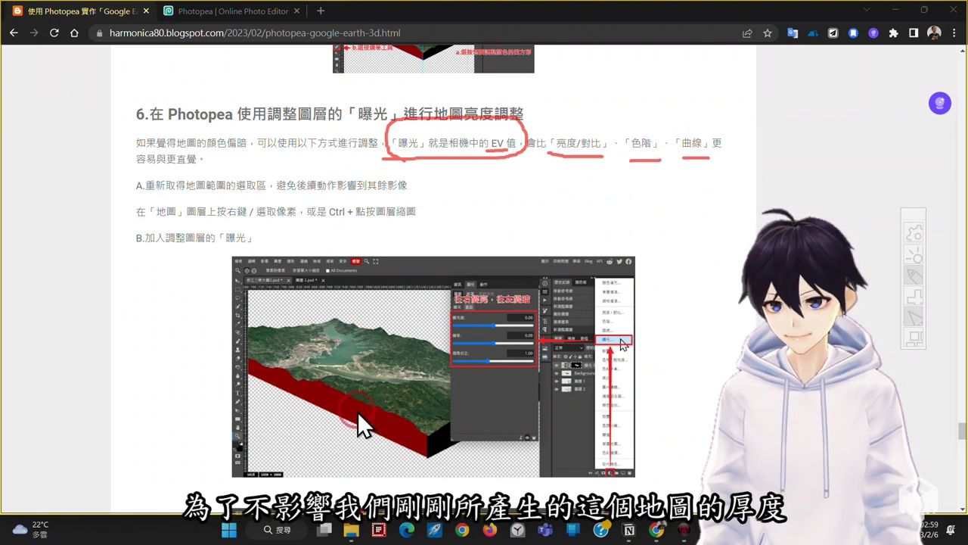
{"action": "left_click_drag", "start_coordinate": [334, 452], "coordinate": [342, 429]}
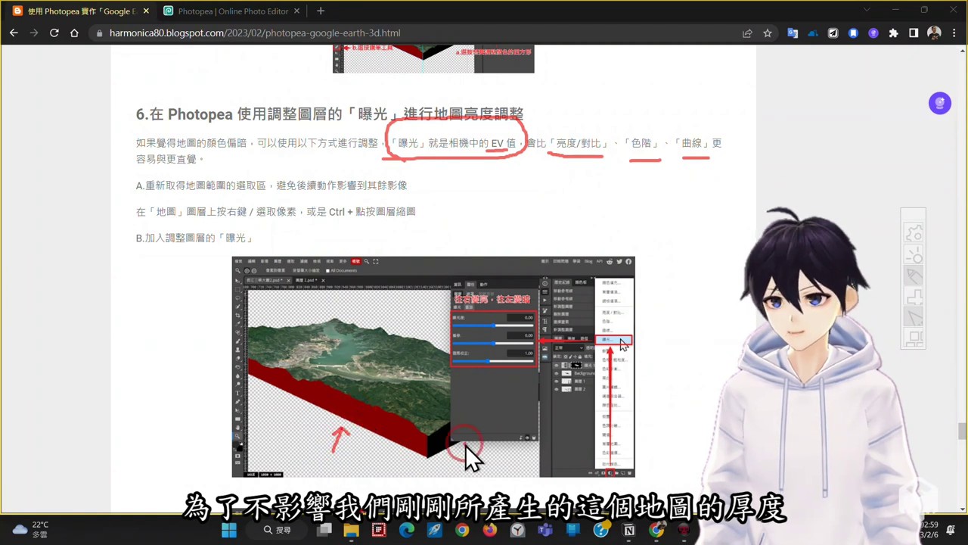
{"action": "mouse_move", "coordinate": [143, 198]}
{"action": "left_mouse_down"}
{"action": "mouse_move", "coordinate": [440, 214]}
{"action": "mouse_move", "coordinate": [421, 174]}
{"action": "mouse_move", "coordinate": [184, 156]}
{"action": "mouse_move", "coordinate": [138, 193]}
{"action": "left_mouse_up"}
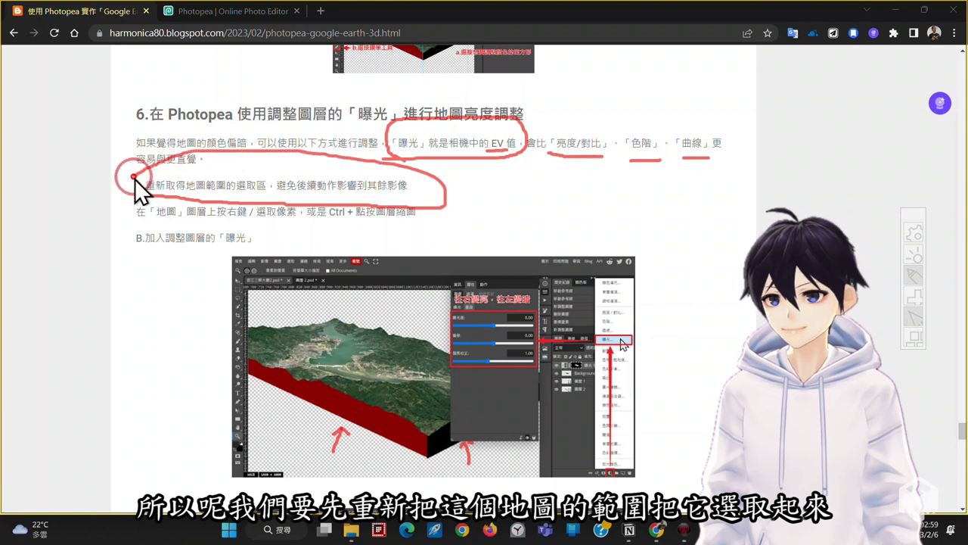
Switch to Photopea and load the Background terrain layer's pixels as a selection.
{"action": "left_click", "coordinate": [237, 16]}
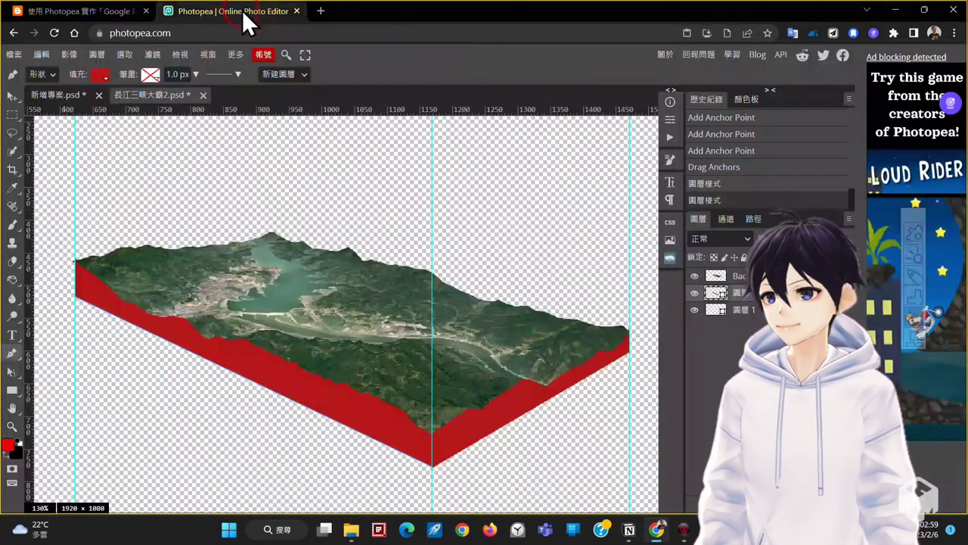
{"action": "left_click", "coordinate": [742, 276]}
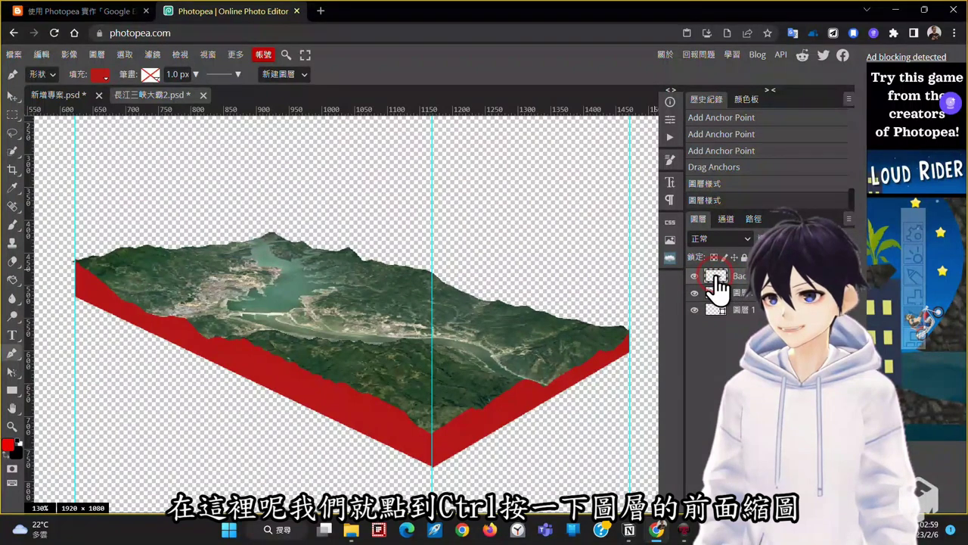
{"action": "left_click", "coordinate": [715, 277], "text": "ctrl"}
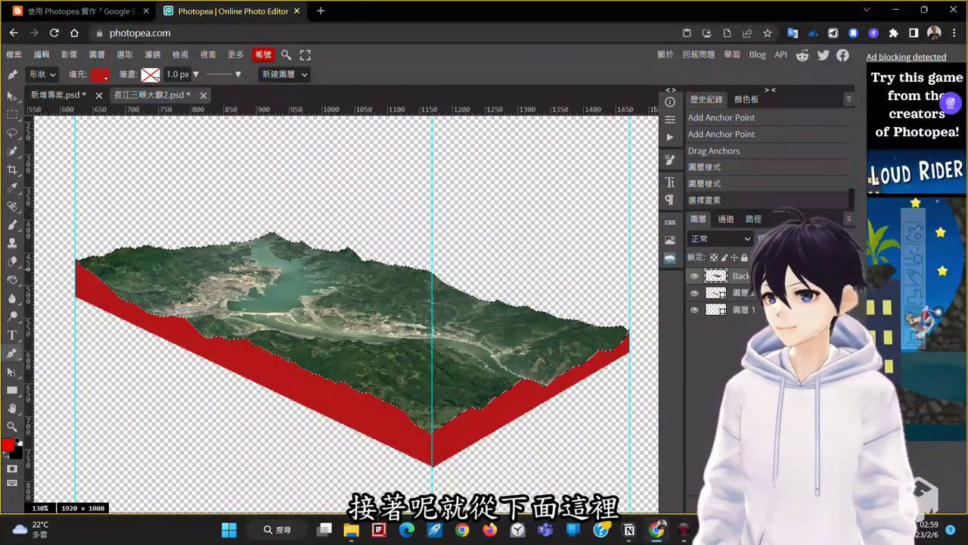
Add an Exposure (曝光) adjustment layer limited to the terrain selection and set its exposure to 0.88.
{"action": "left_click", "coordinate": [731, 500]}
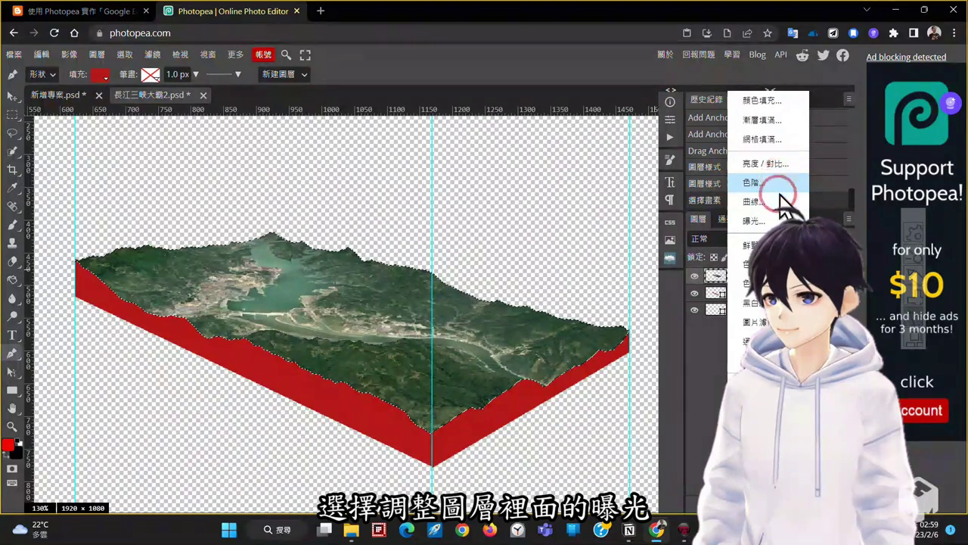
{"action": "left_click", "coordinate": [774, 225]}
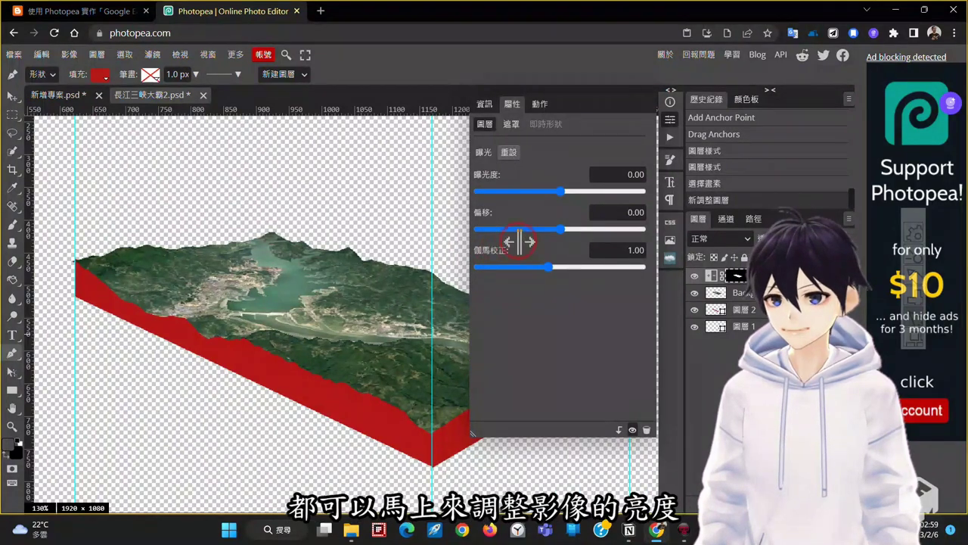
{"action": "left_click_drag", "start_coordinate": [561, 191], "coordinate": [586, 191]}
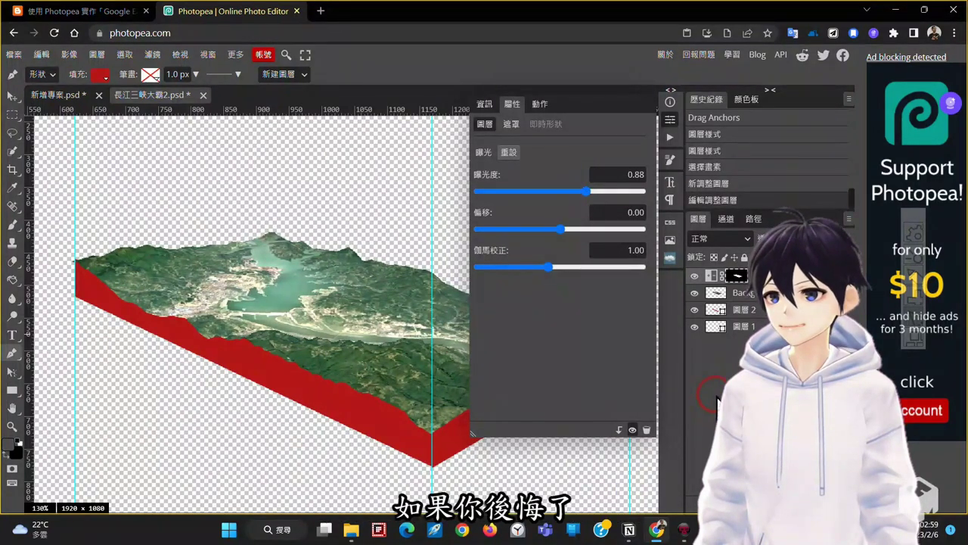
Toggle the Exposure adjustment layer's visibility to compare the terrain before and after brightening, leaving the layer visible.
{"action": "left_click", "coordinate": [694, 276]}
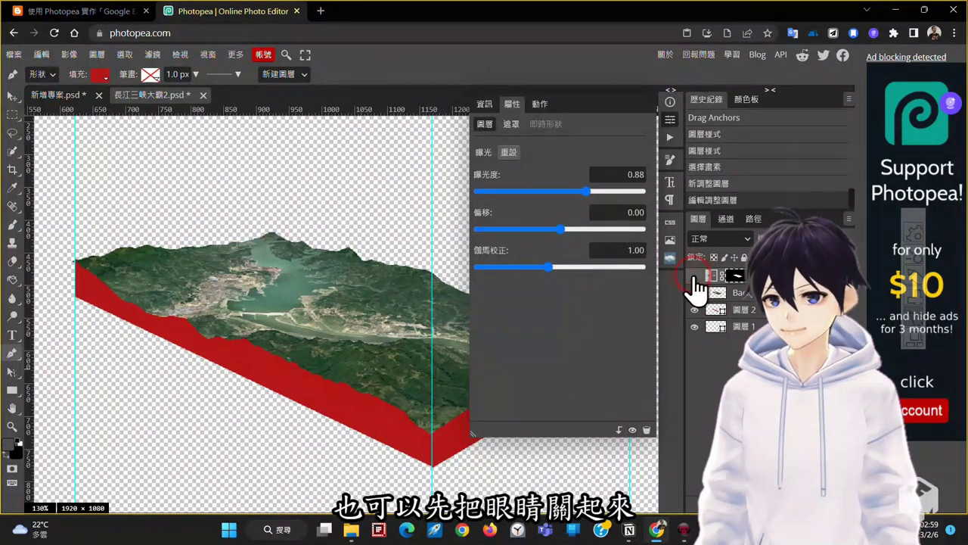
{"action": "left_click", "coordinate": [695, 277]}
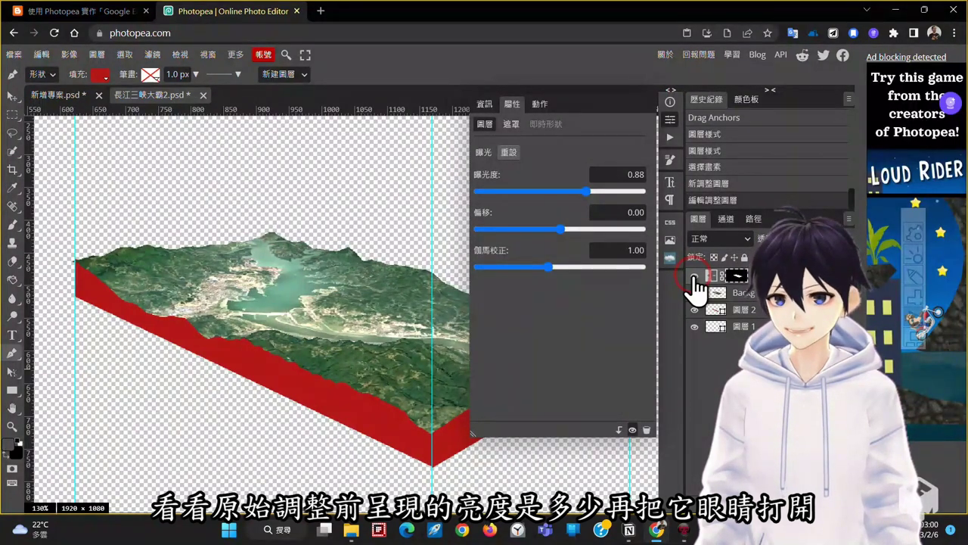
{"action": "left_click", "coordinate": [711, 351]}
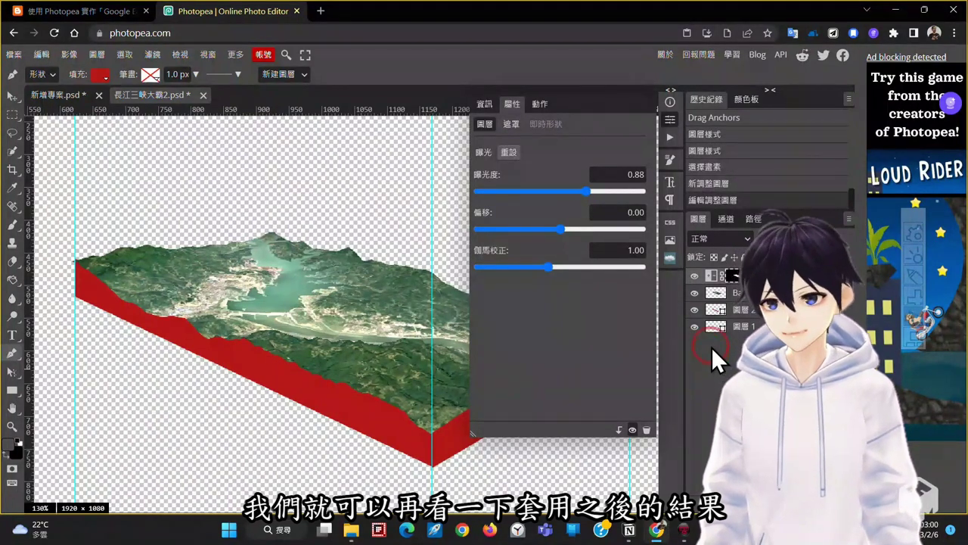
{"action": "left_click", "coordinate": [697, 277]}
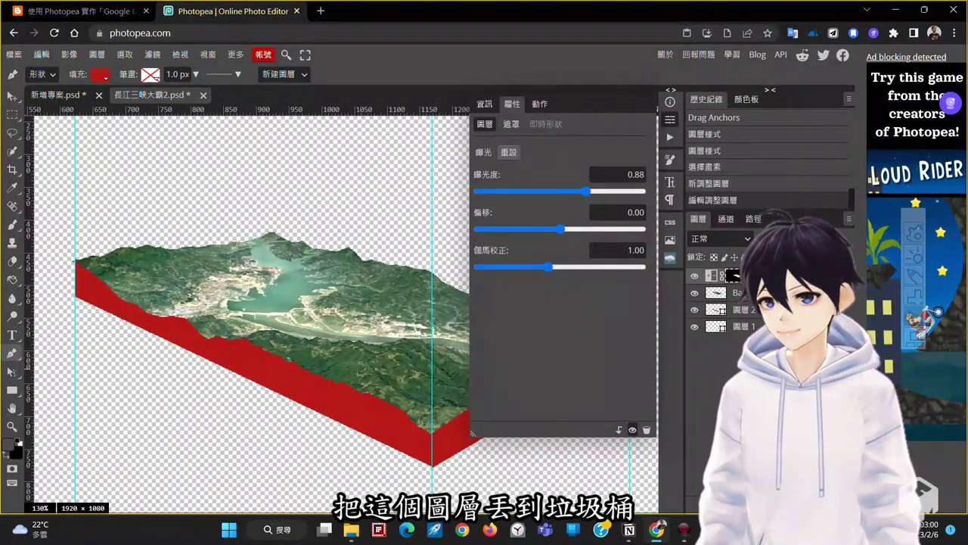
{"action": "left_click", "coordinate": [715, 276]}
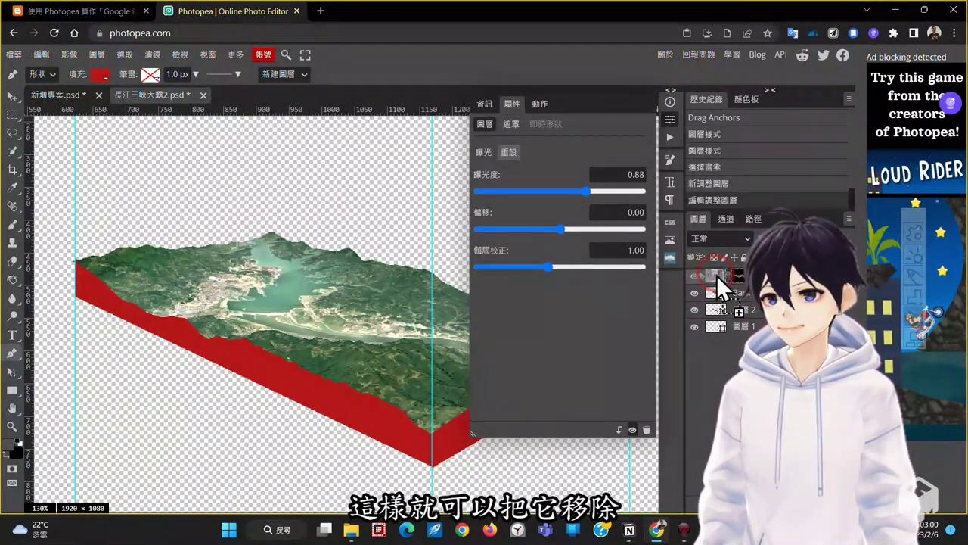
Export the finished 3D terrain block as a PNG image.
{"action": "left_click", "coordinate": [16, 56]}
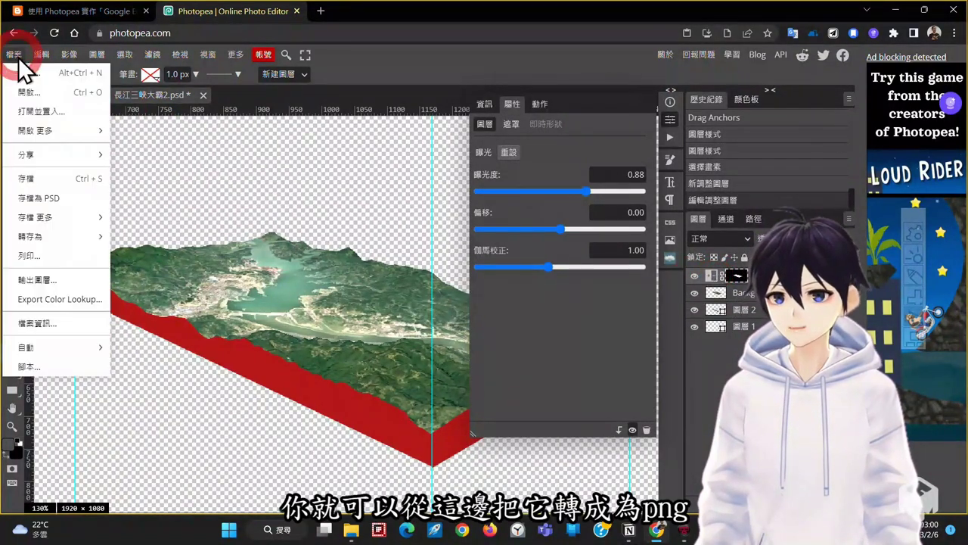
{"action": "left_click", "coordinate": [61, 242]}
{"action": "left_click", "coordinate": [144, 239]}
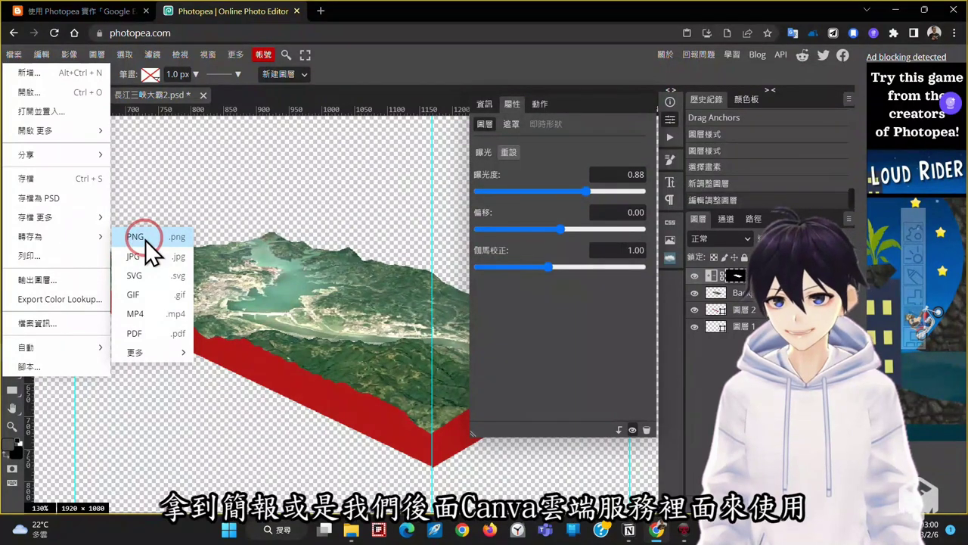